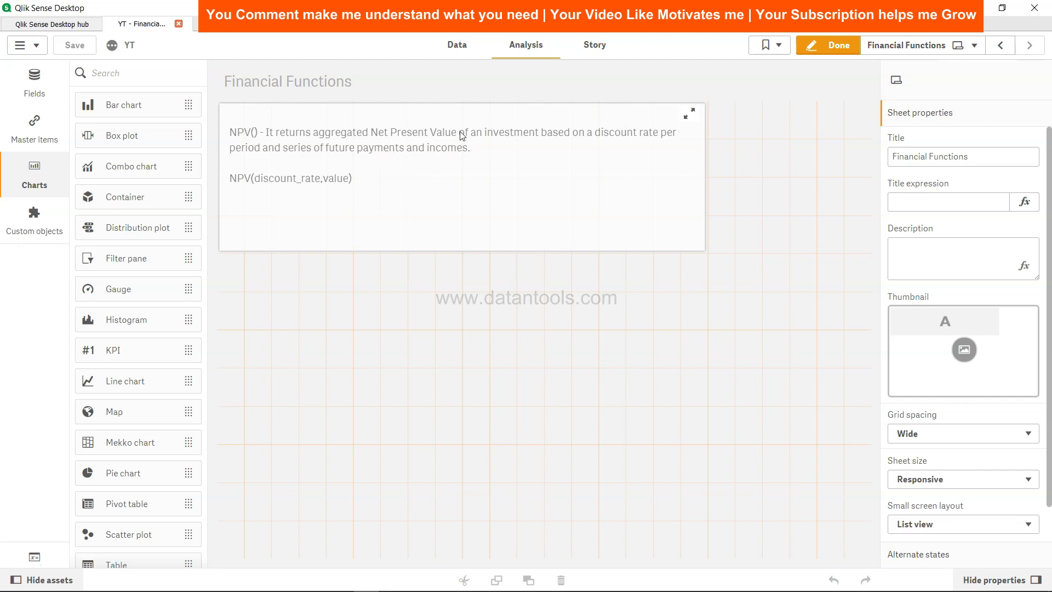
In the data load script, highlight '2013 as Year', then add blank lines after the Cashflow inline load
click(465, 54)
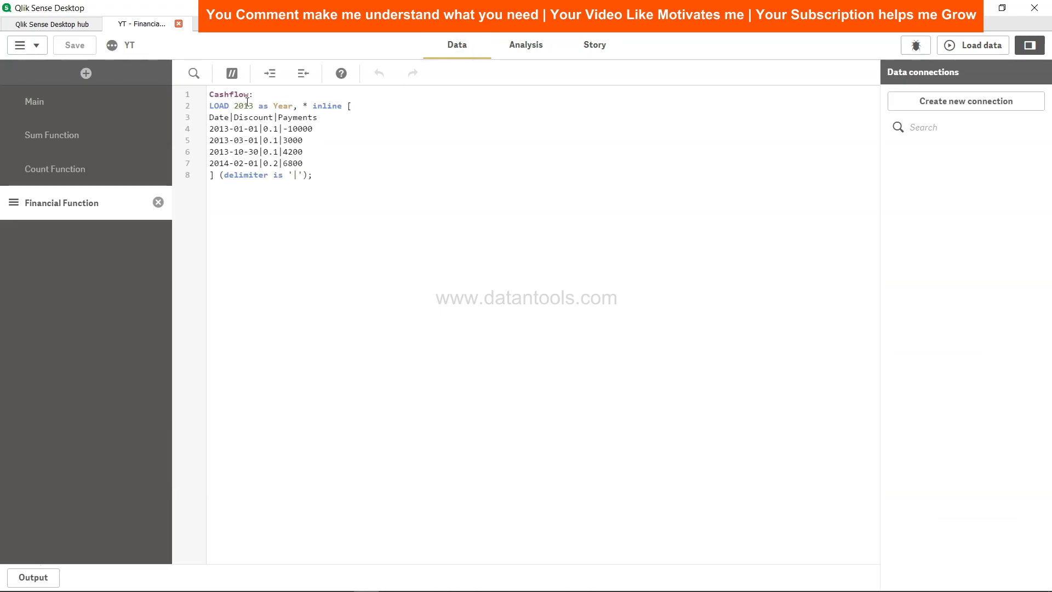
drag(234, 106, 290, 106)
click(289, 106)
click(319, 174)
key(Return)
key(Return)
Write the statement NPV: Load Year, NPV(.2,Payments) as NPV_2013 Resident Cashflow Group by Year;
text(NPV)
key(Return)
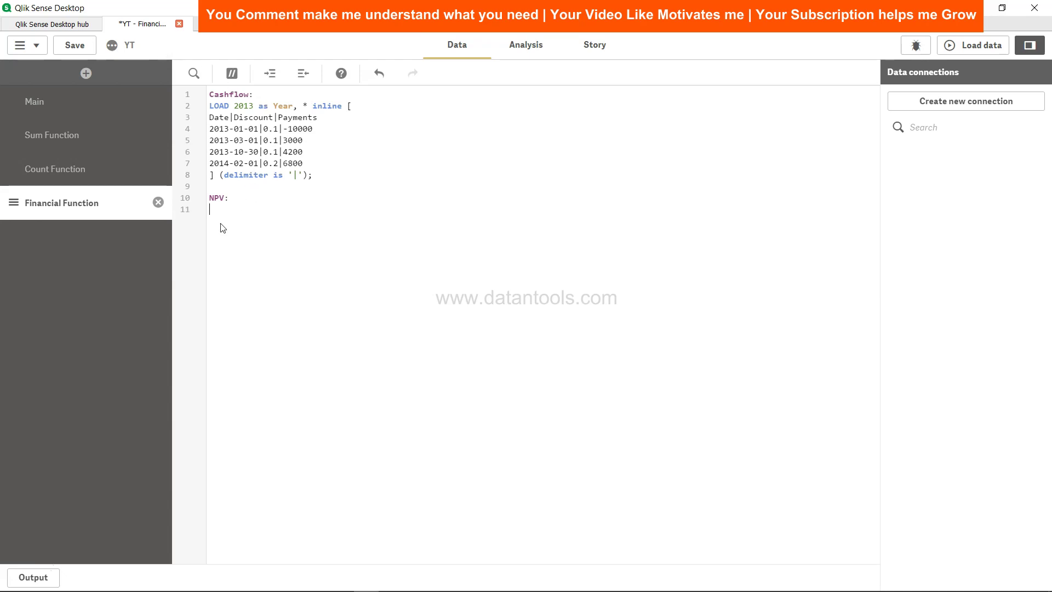
text(Load )
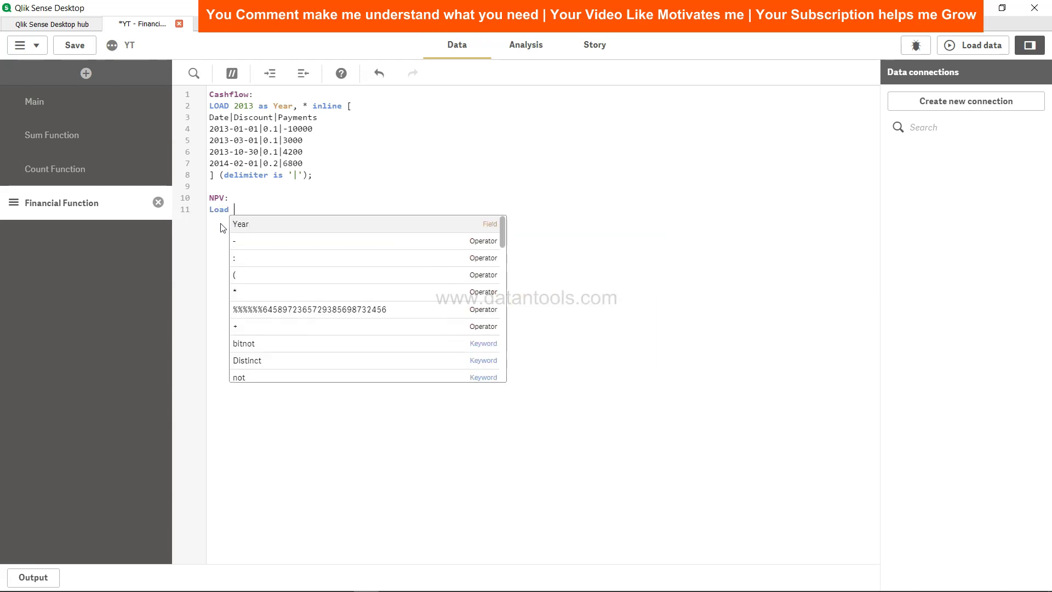
text(Year)
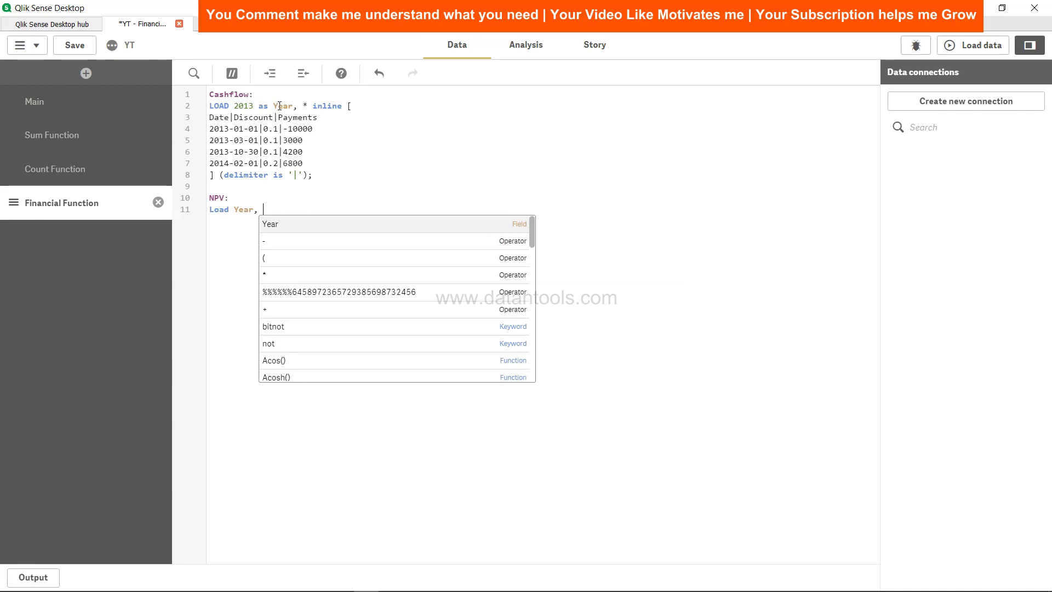
text(, NPV())
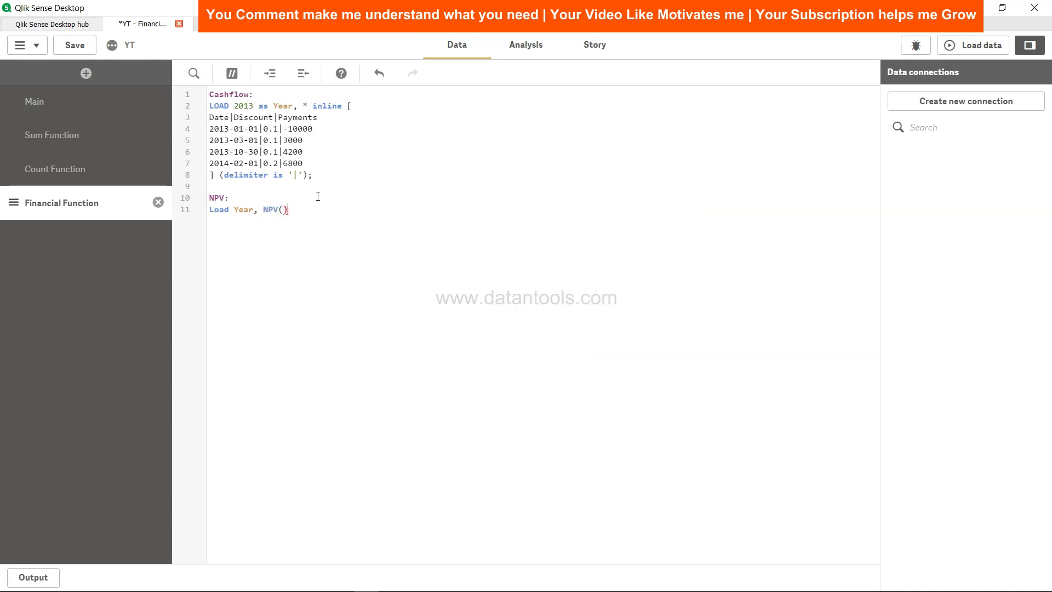
text(.2,)
text(payments)
key(Left)
key(Left)
key(Left)
key(Left)
key(BackSpace)
text(P)
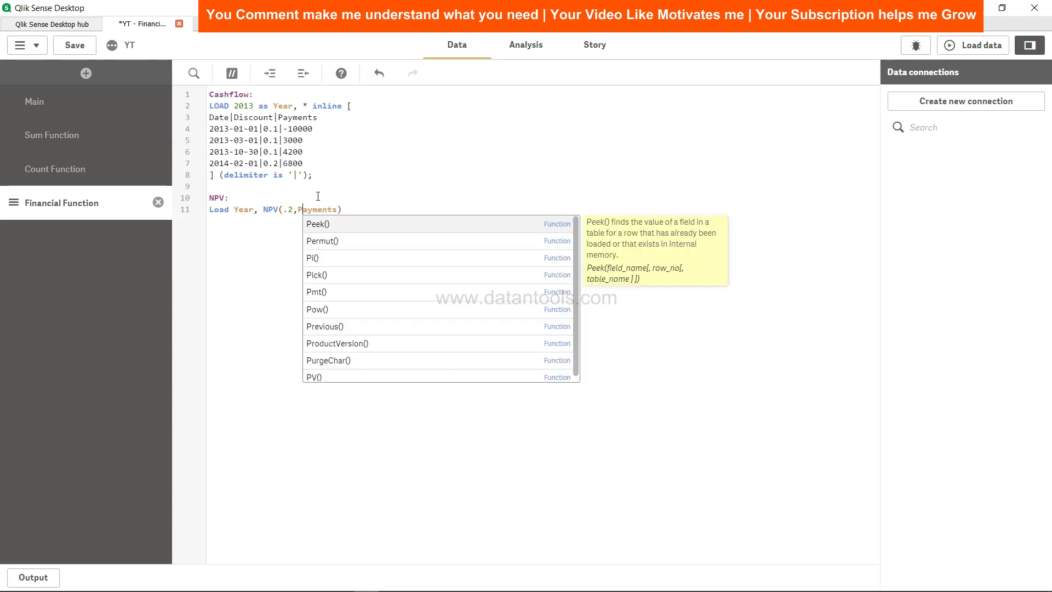
key(End)
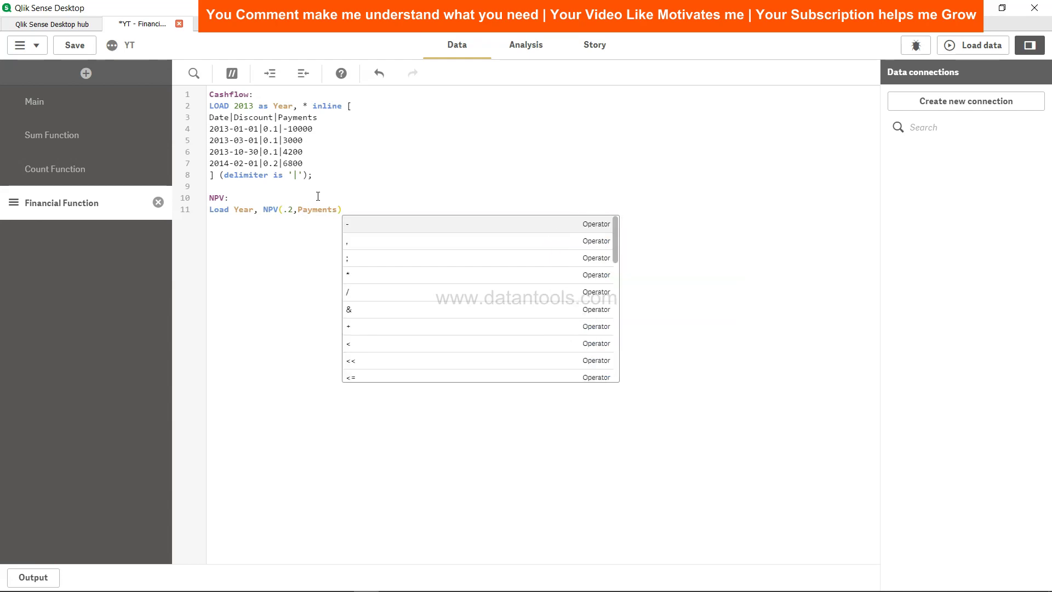
text(as )
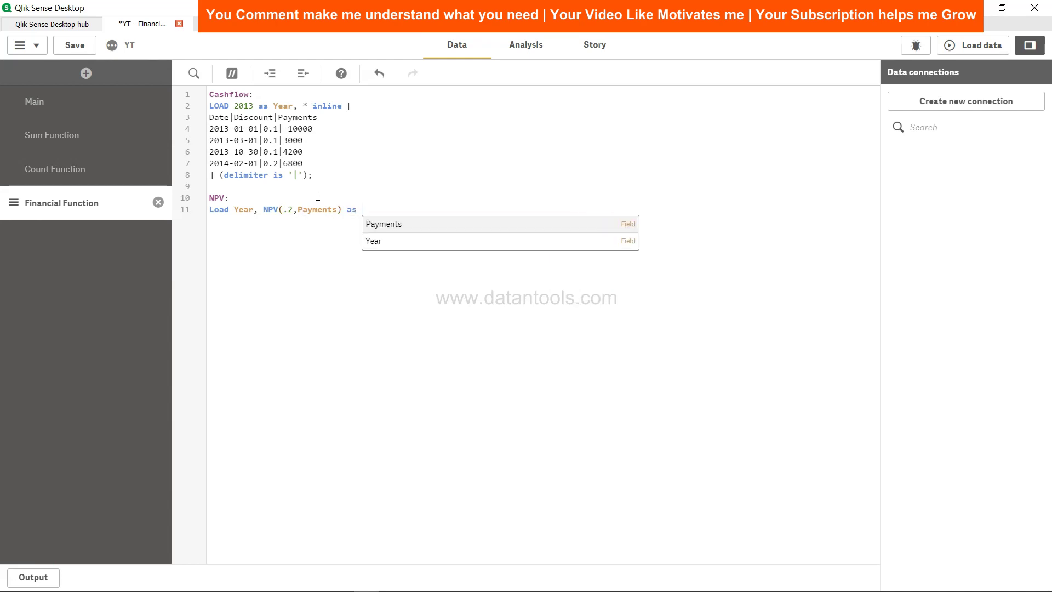
text(NPV)
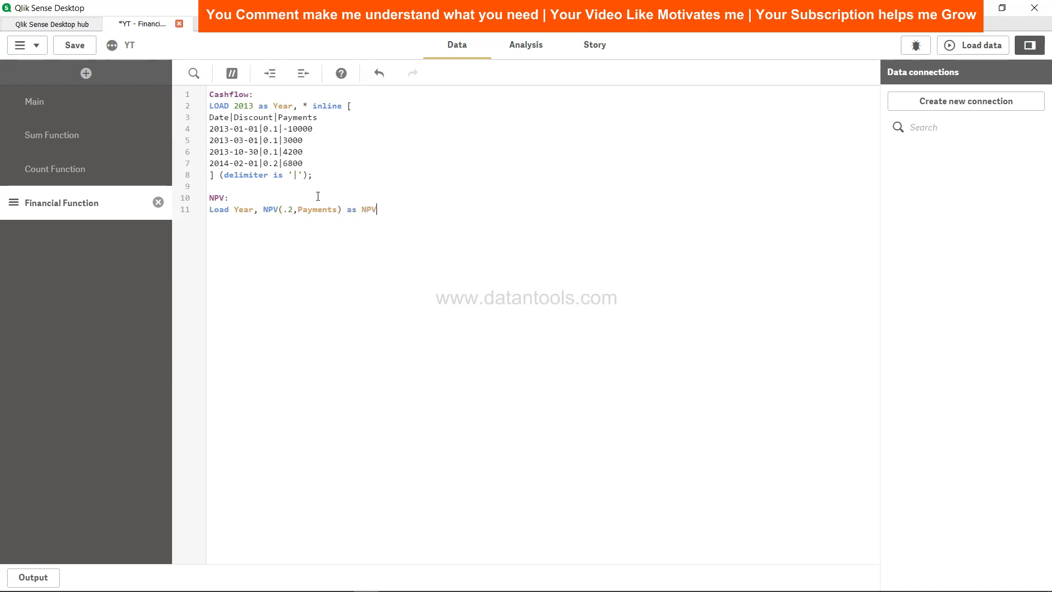
text(_2013)
text(Reside)
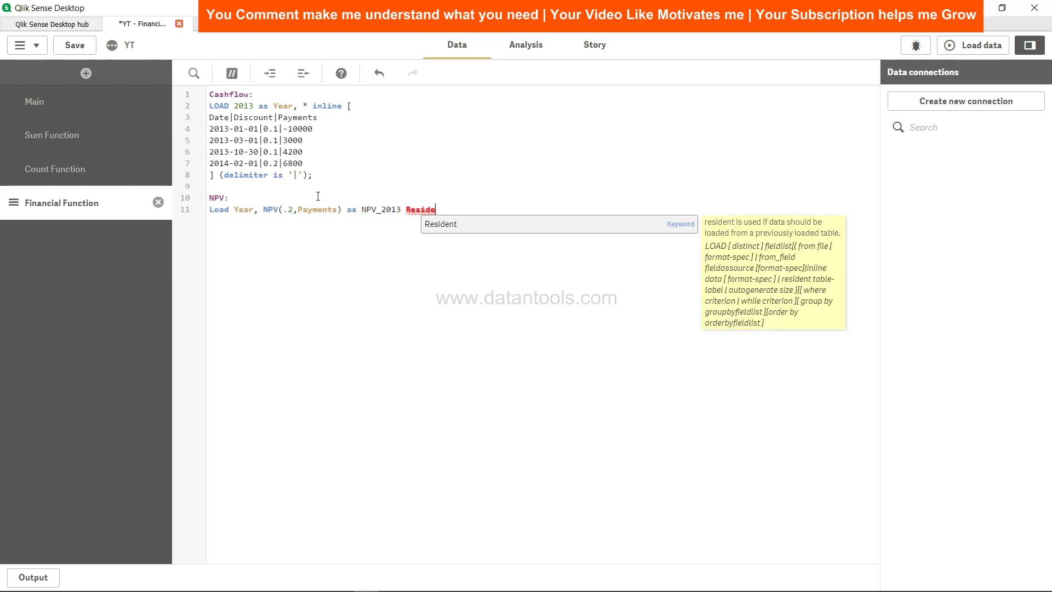
text(nt Casjh)
key(BackSpace)
key(BackSpace)
key(BackSpace)
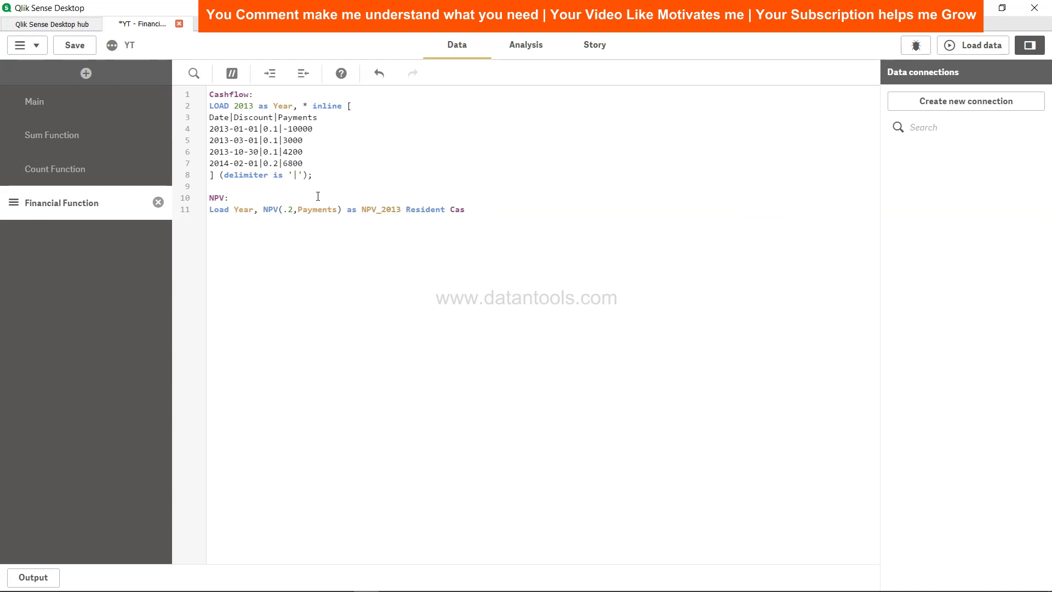
text(h)
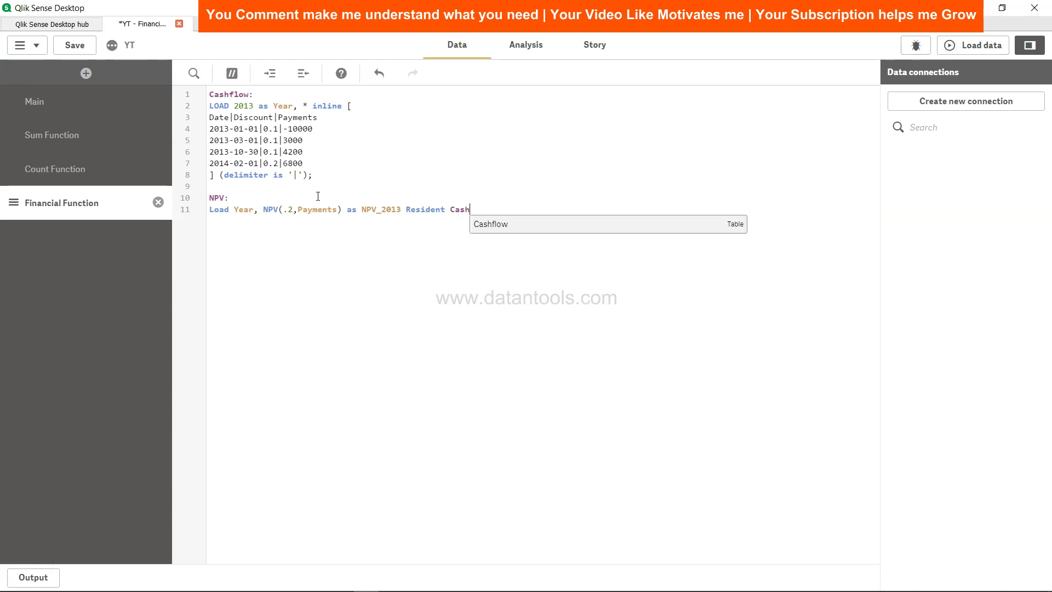
text(flow )
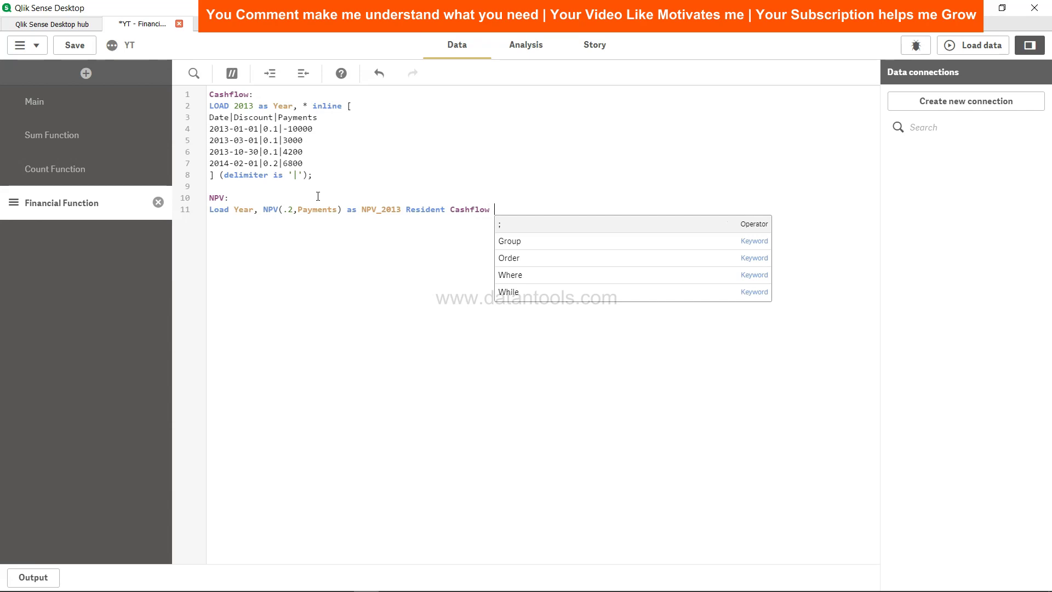
text(Group by )
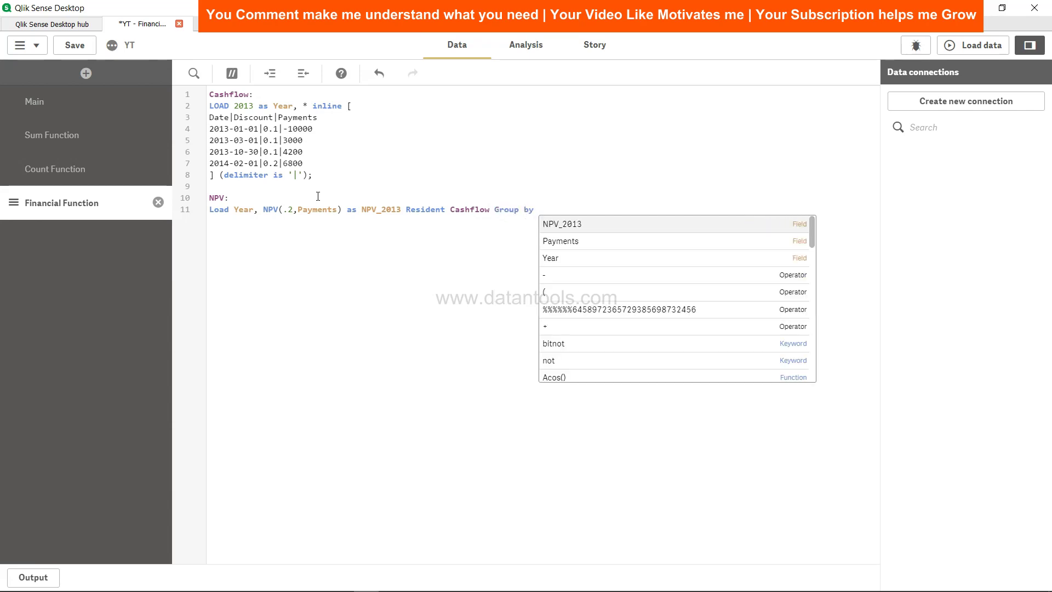
text(Year;)
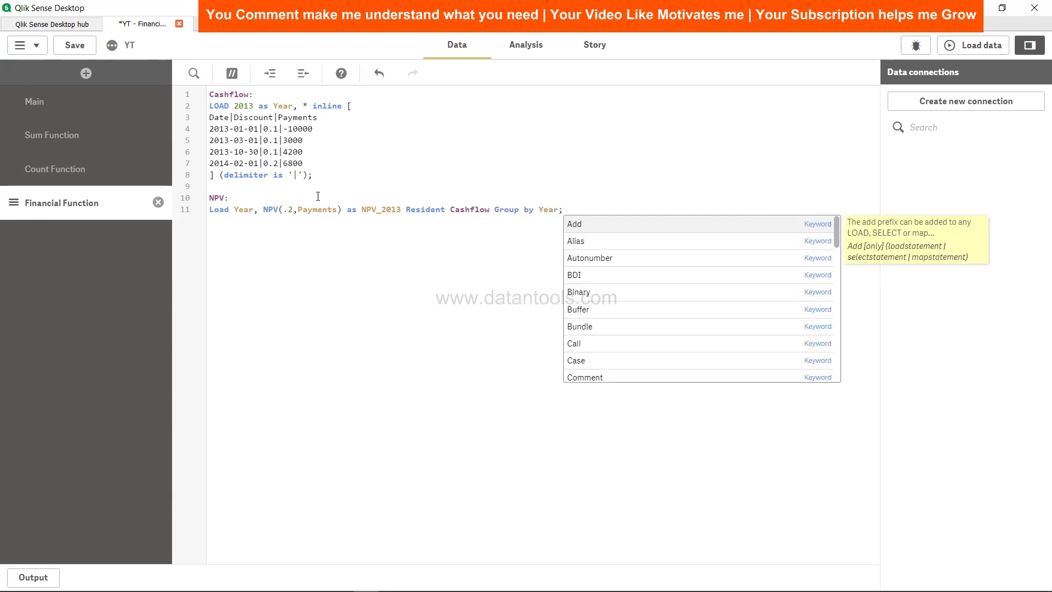
Save the app, reload the data and return to the Financial Functions sheet
click(75, 45)
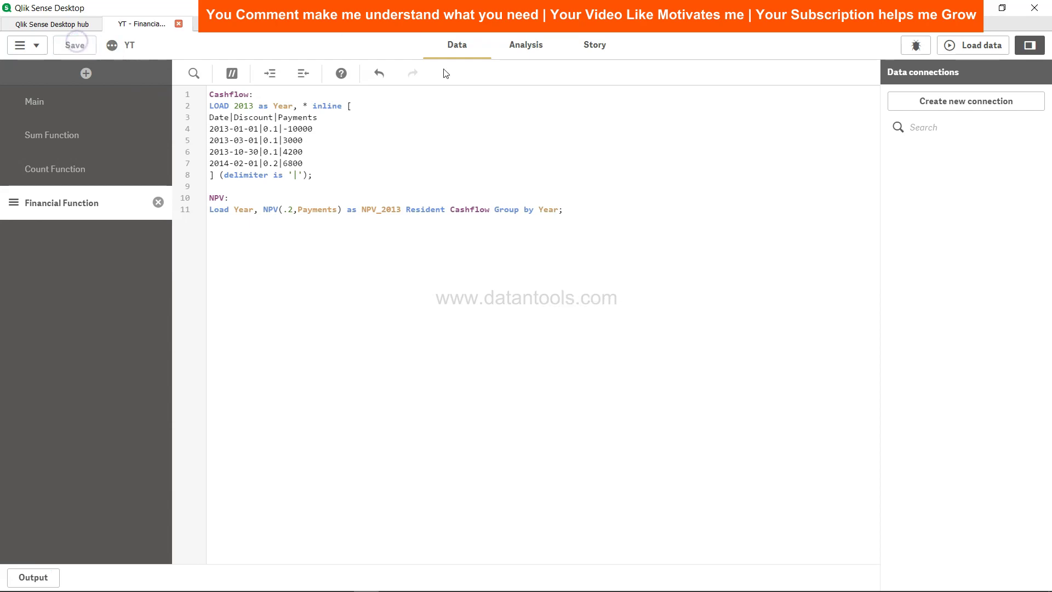
click(974, 47)
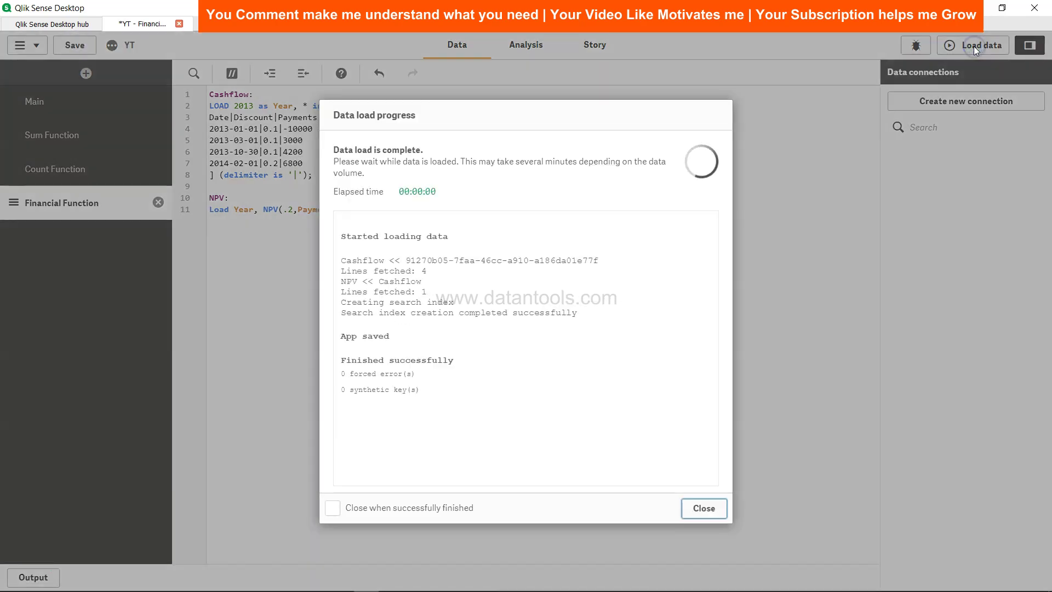
click(693, 509)
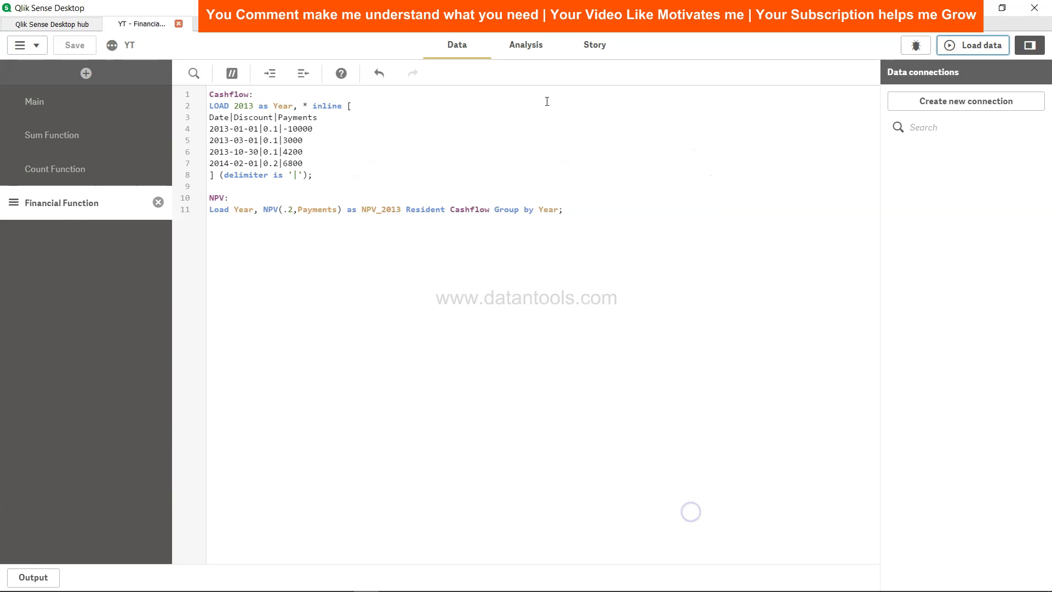
click(518, 44)
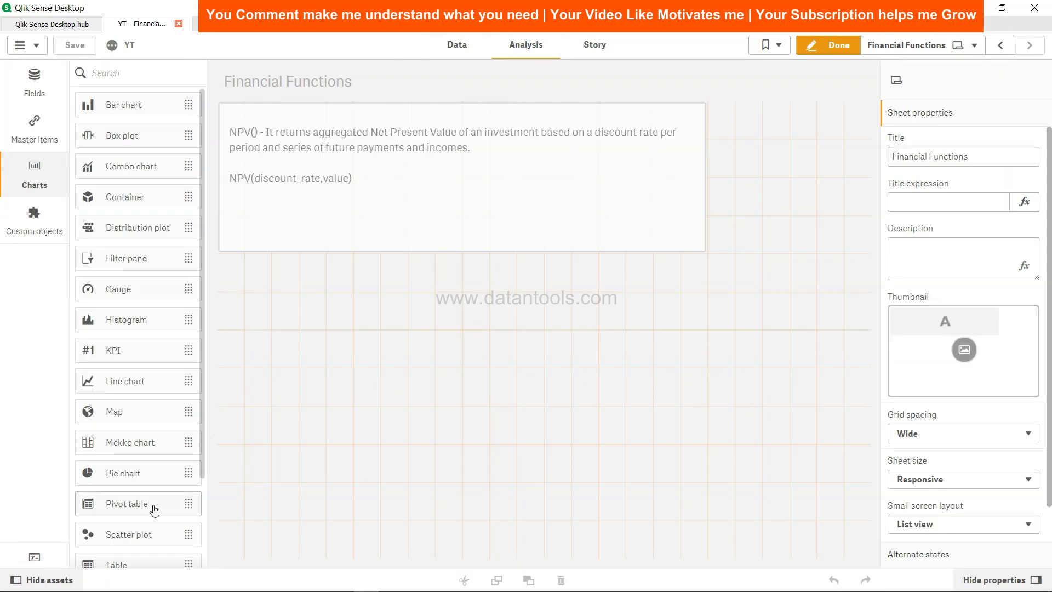
Add a table to the sheet with Year and NPV_2013 as dimension columns
scroll(148, 535, down, 3)
drag(143, 461, 345, 297)
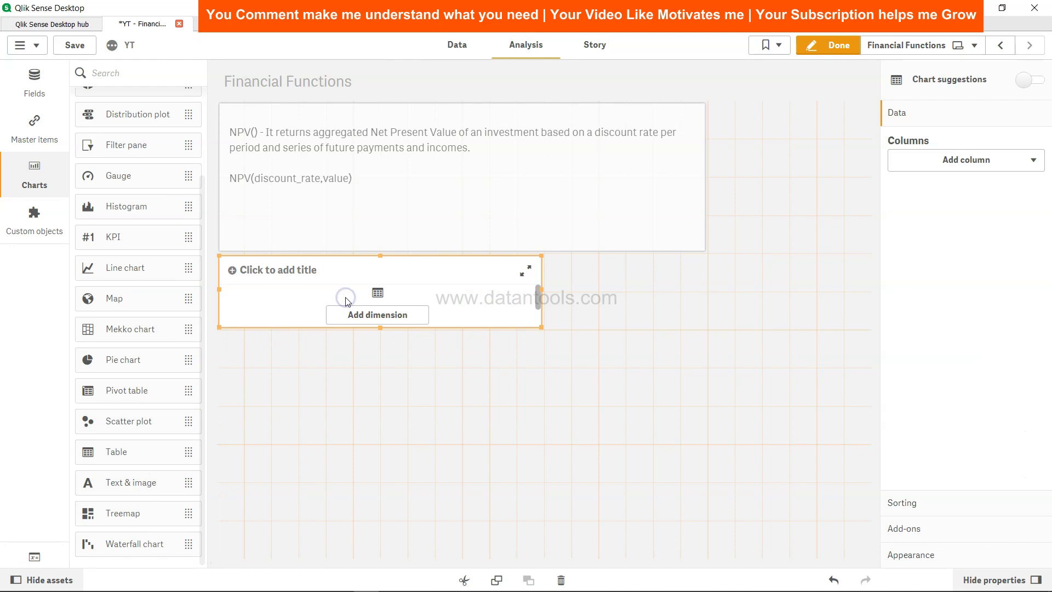
click(374, 315)
click(471, 391)
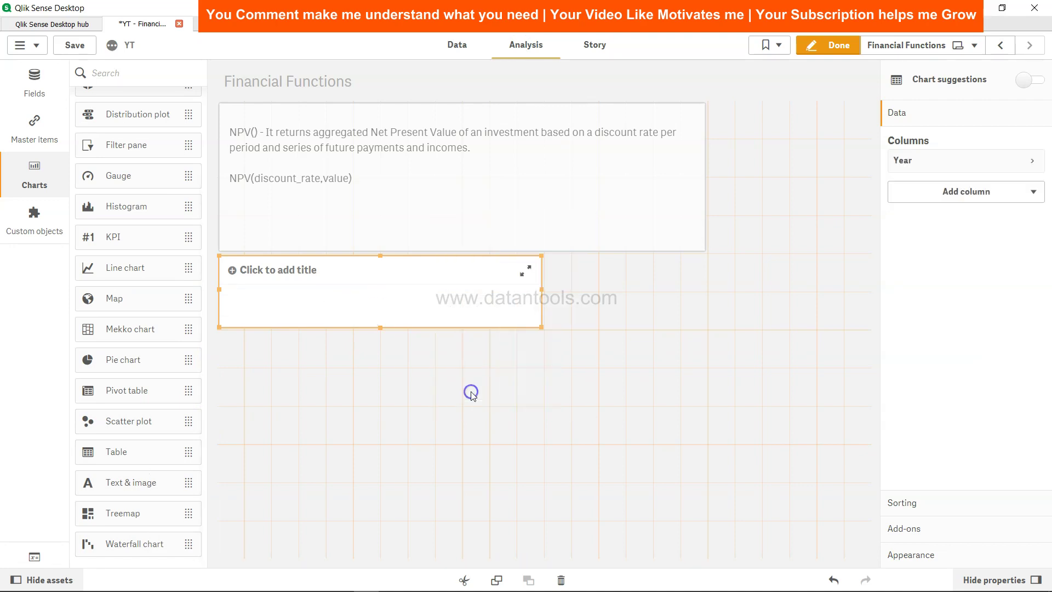
click(989, 192)
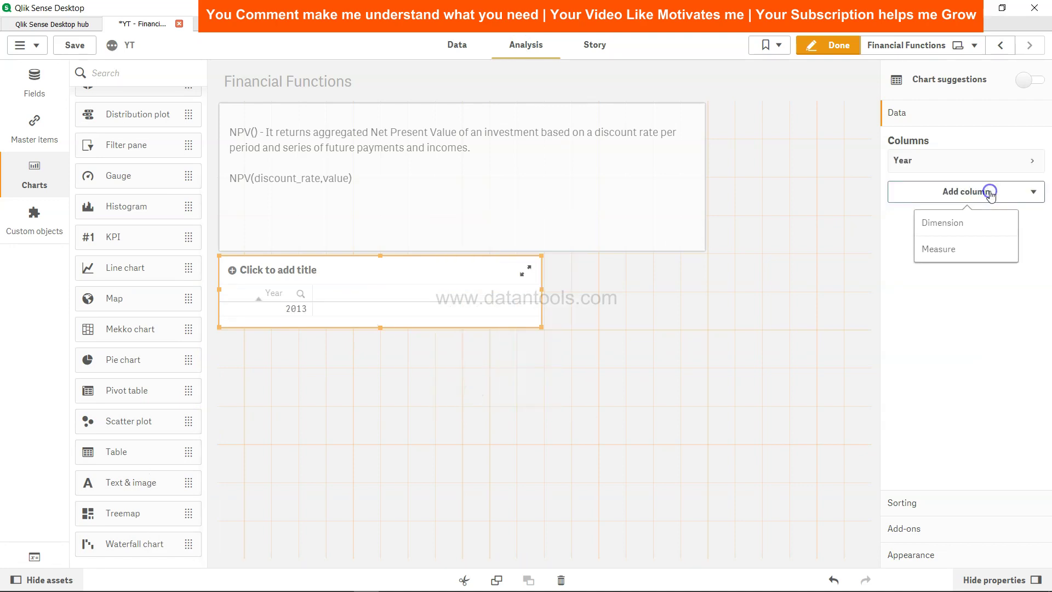
click(972, 232)
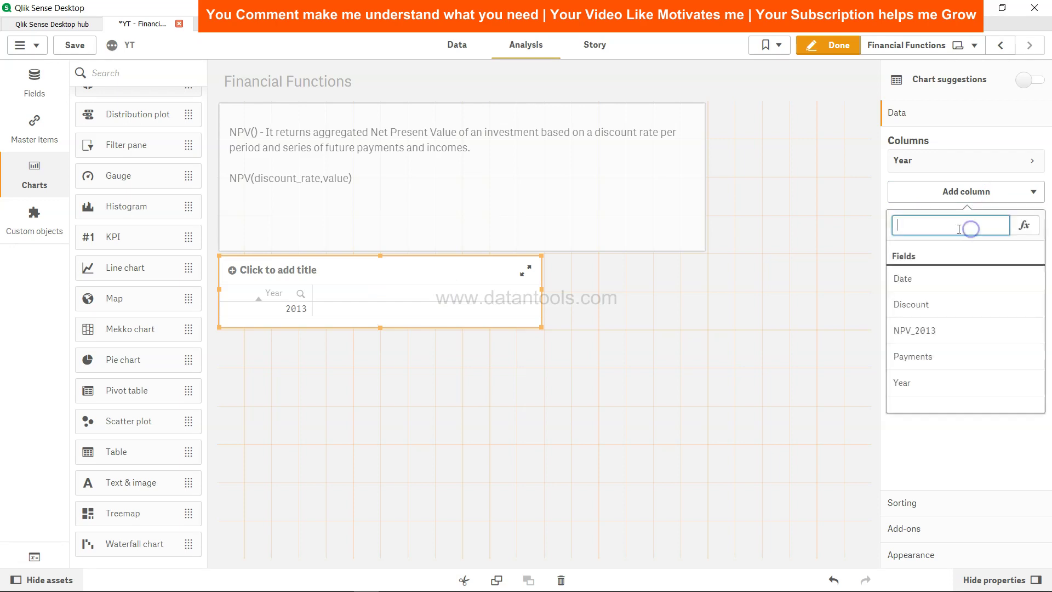
click(918, 334)
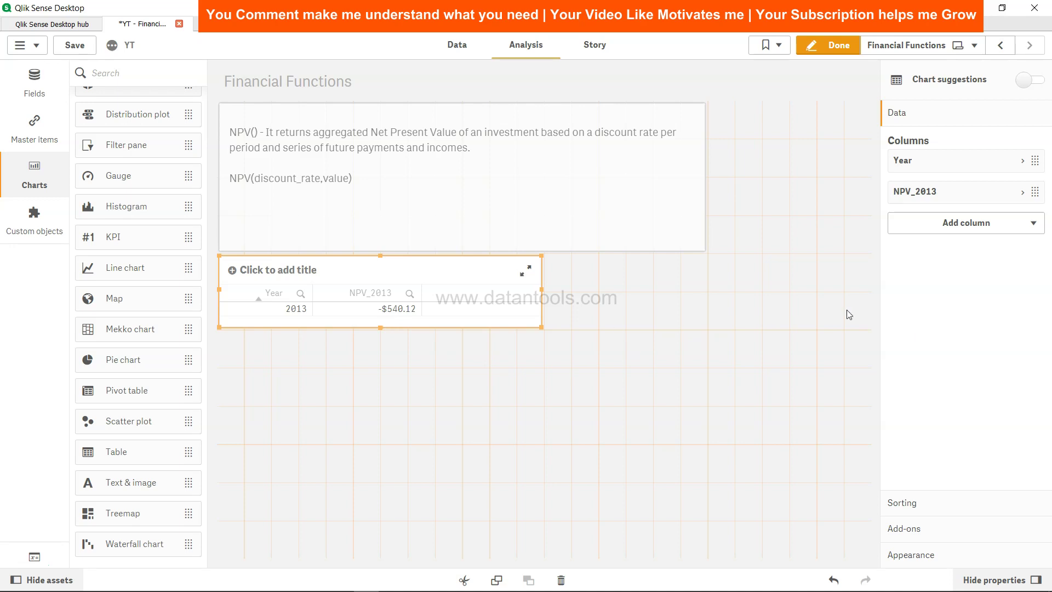
Add a measure column and enter the expression NPV(.2,Payments) in the expression editor
click(991, 223)
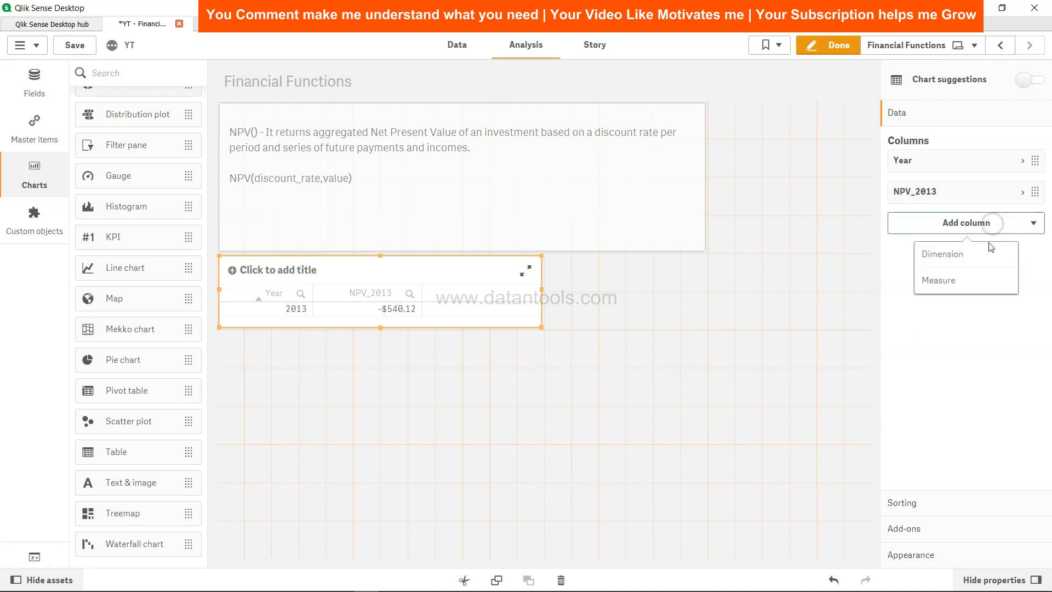
click(981, 292)
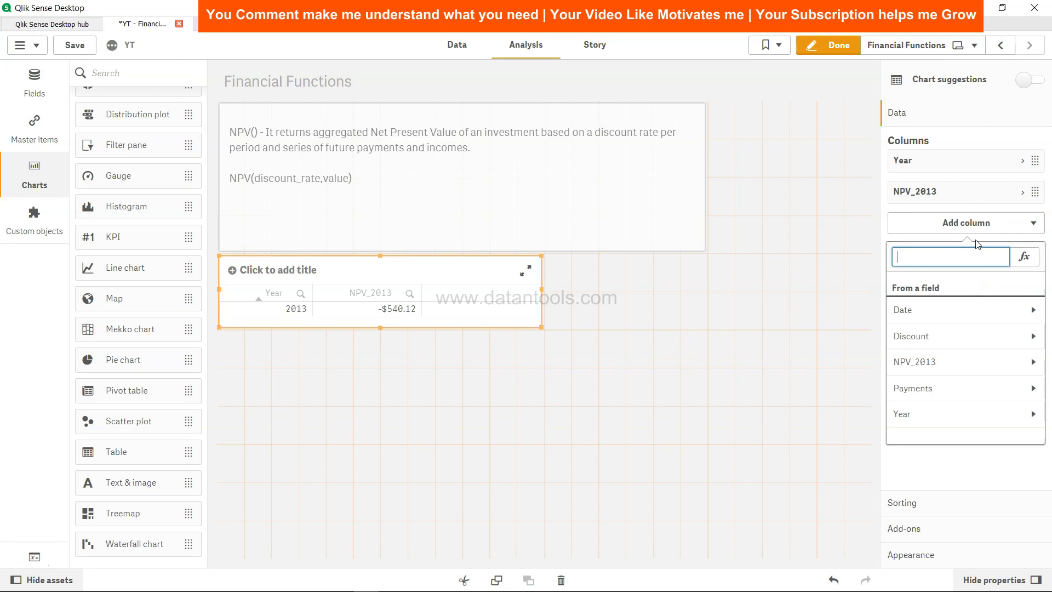
click(1031, 264)
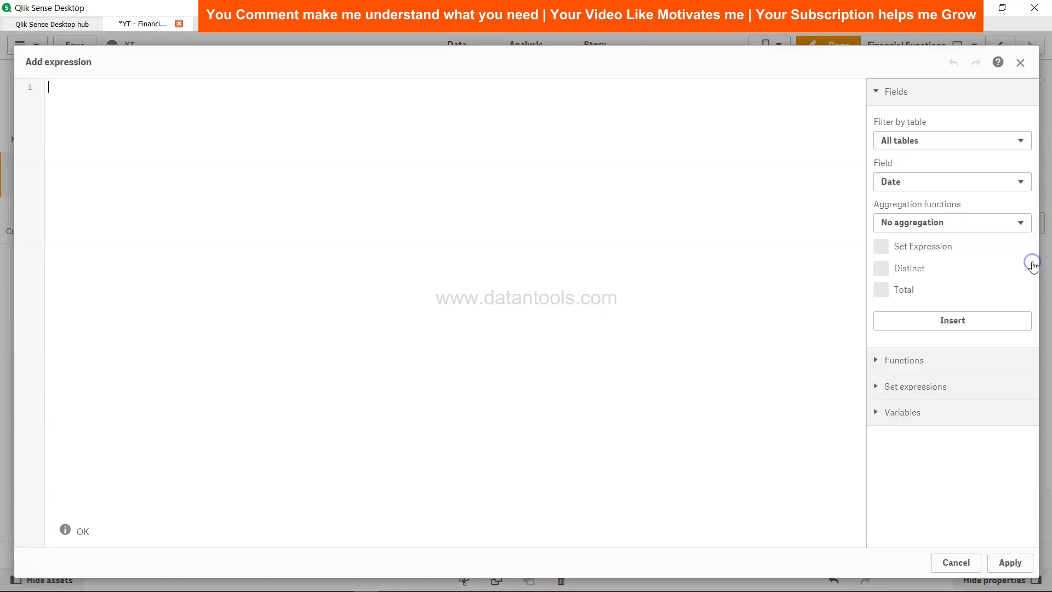
text(NPV)
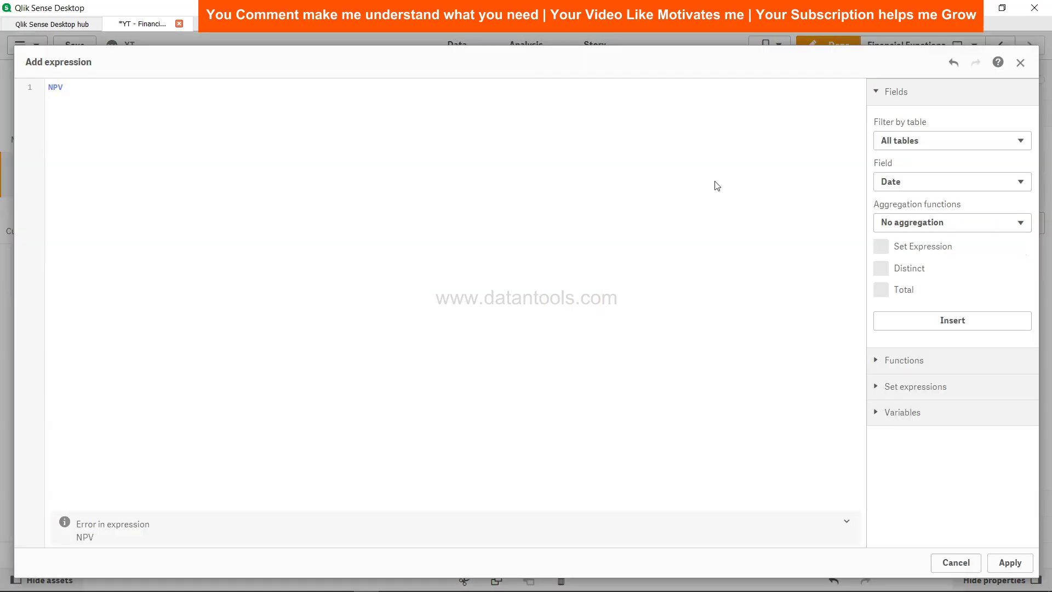
text((.2,pay)
key(BackSpace)
key(BackSpace)
key(BackSpace)
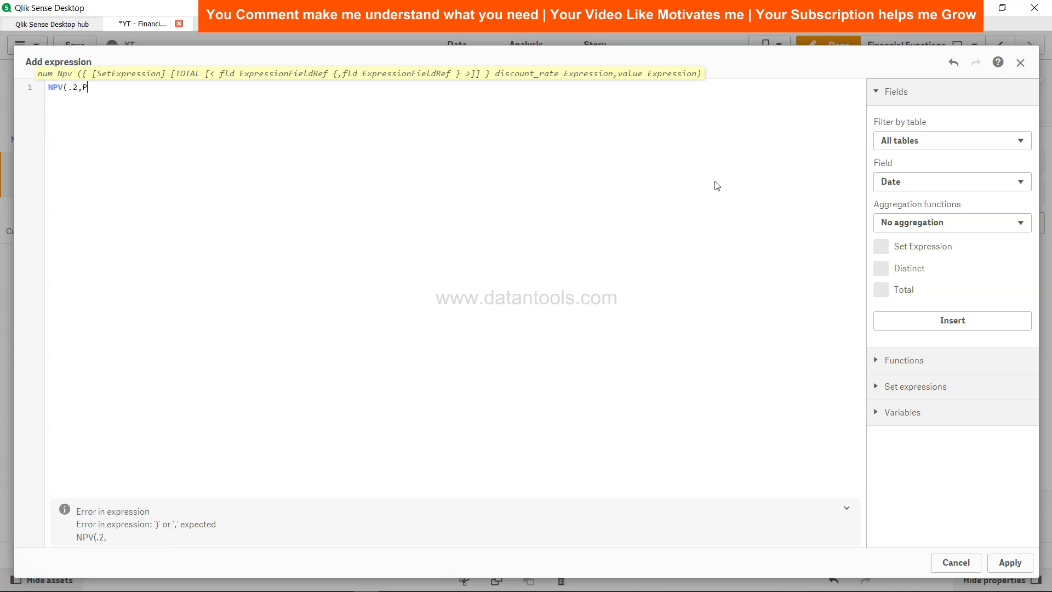
text(ayments))
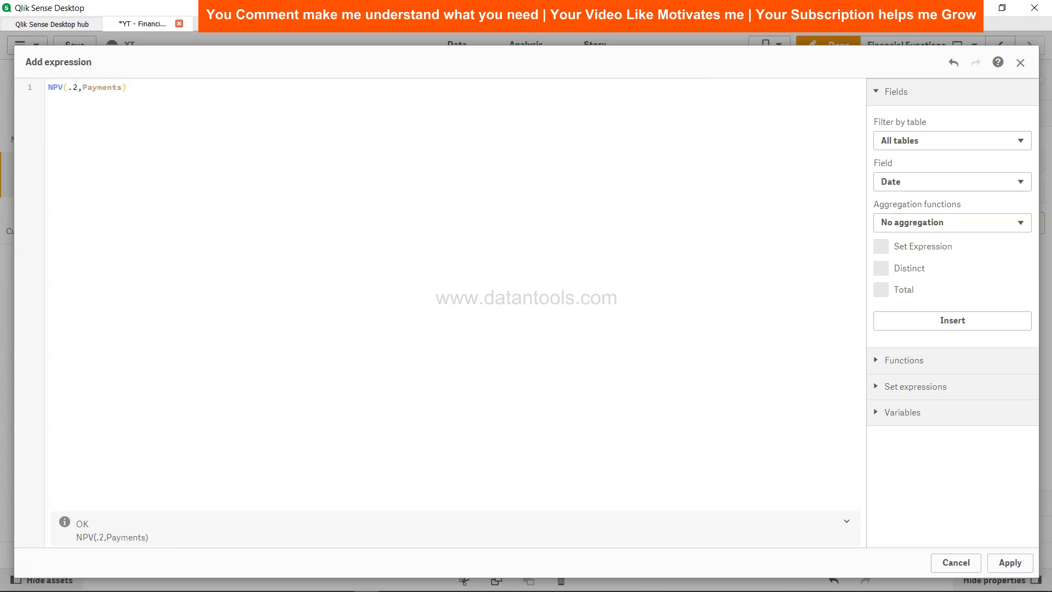
Apply the NPV(.2,Payments) measure, make the table taller, then go back to the data load editor
click(1011, 563)
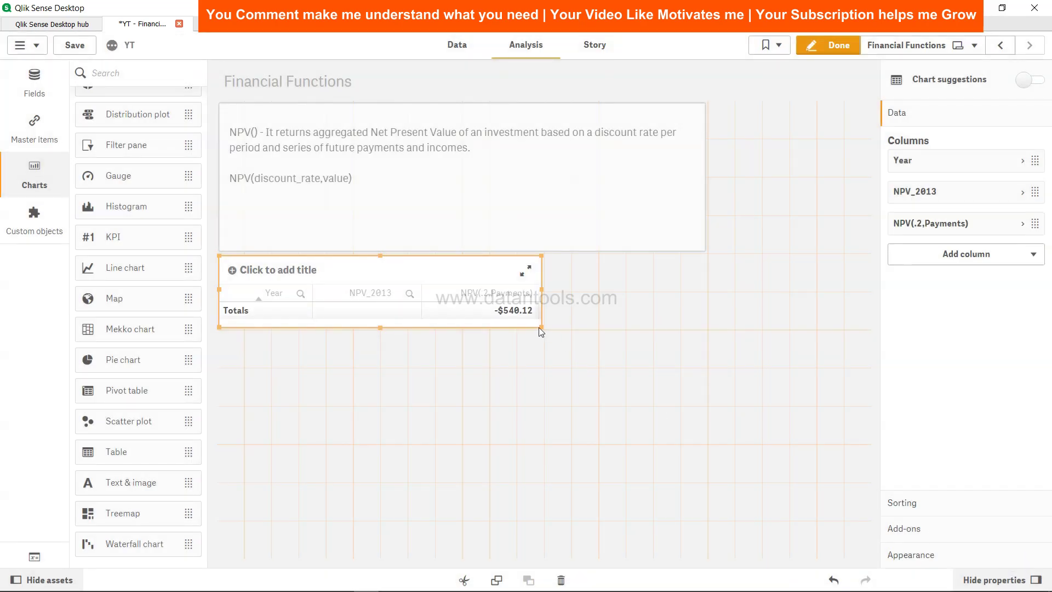
drag(540, 328, 552, 348)
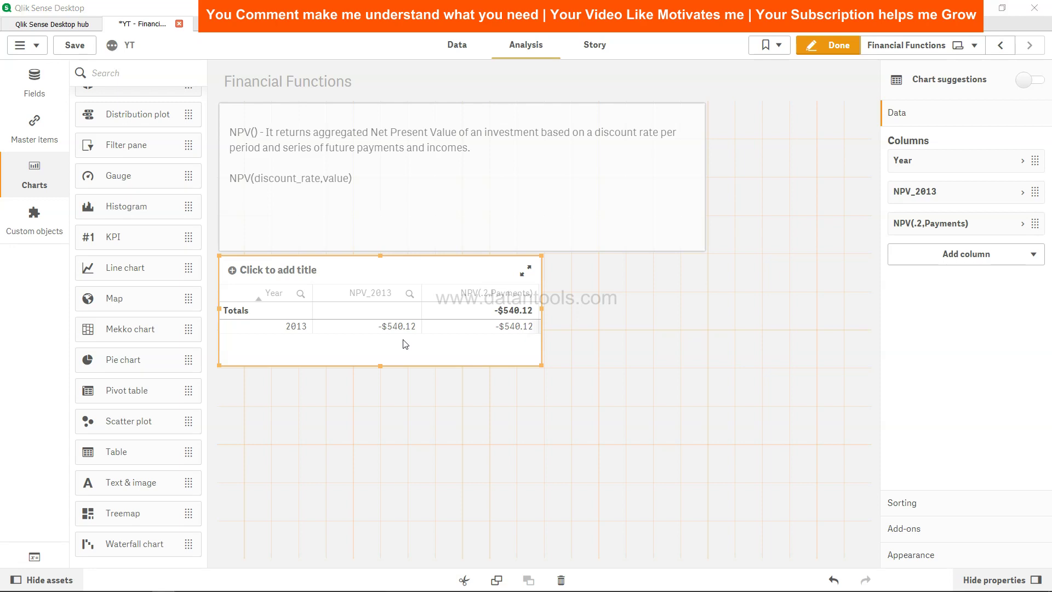
click(467, 49)
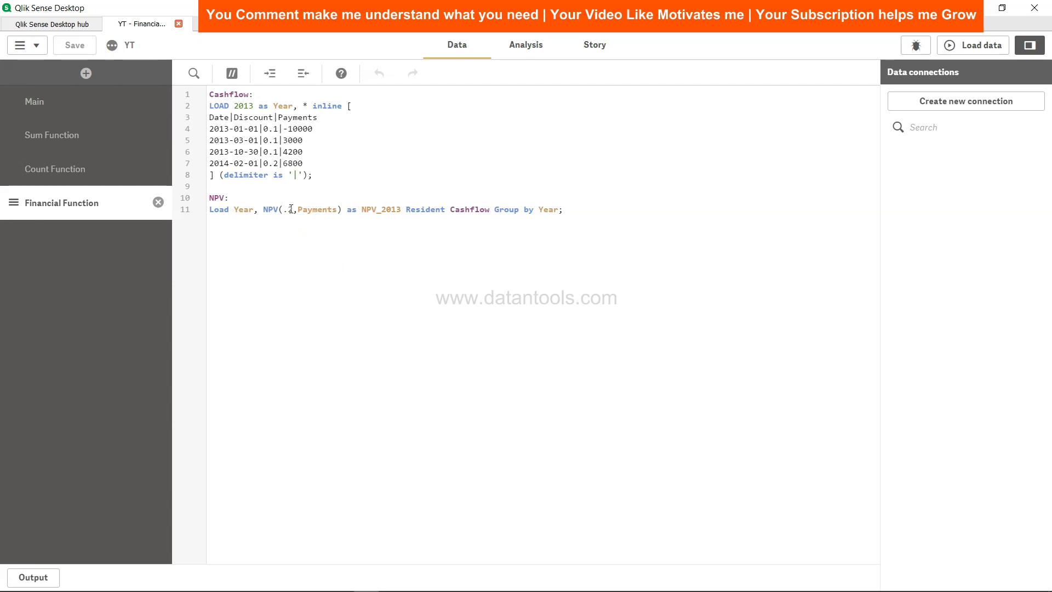
Replace the .2 rate with Discount in line 11's NPV call and save the script
click(293, 210)
click(296, 213)
key(shift+Left)
key(shift+Left)
text(Discount)
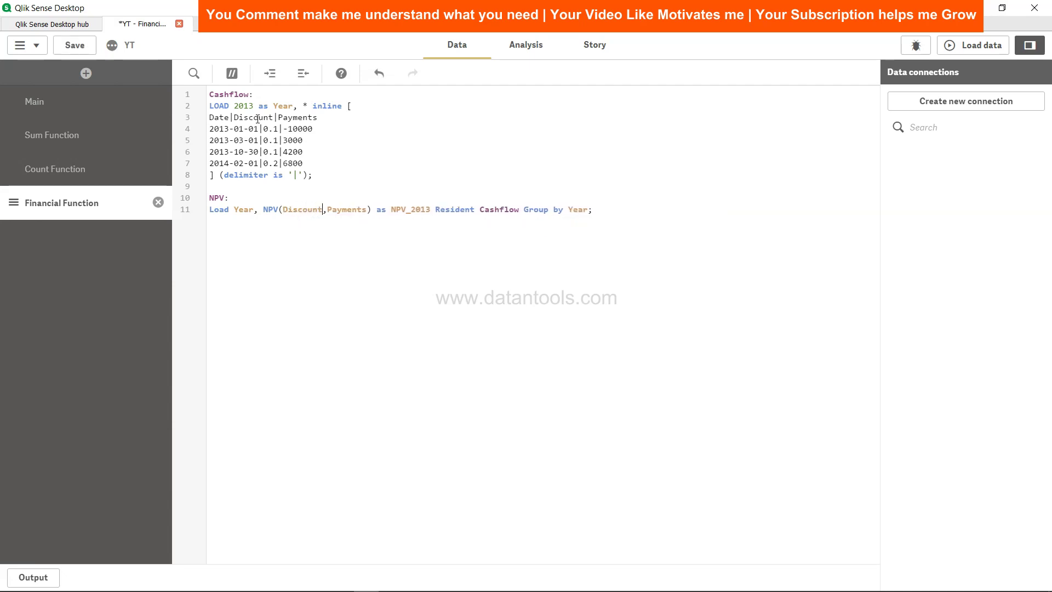
click(75, 45)
click(973, 44)
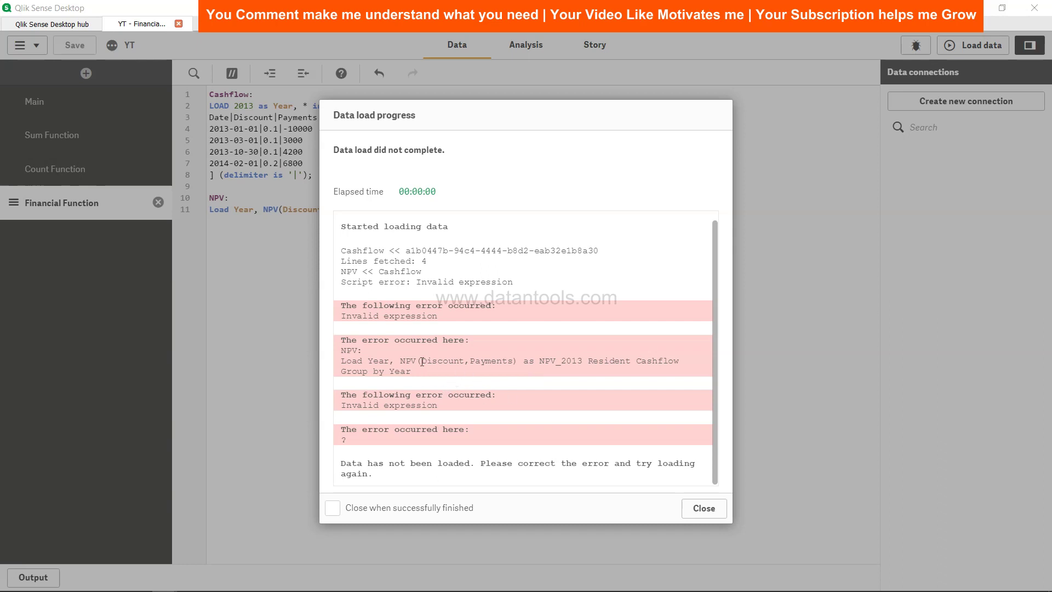
drag(421, 361, 465, 362)
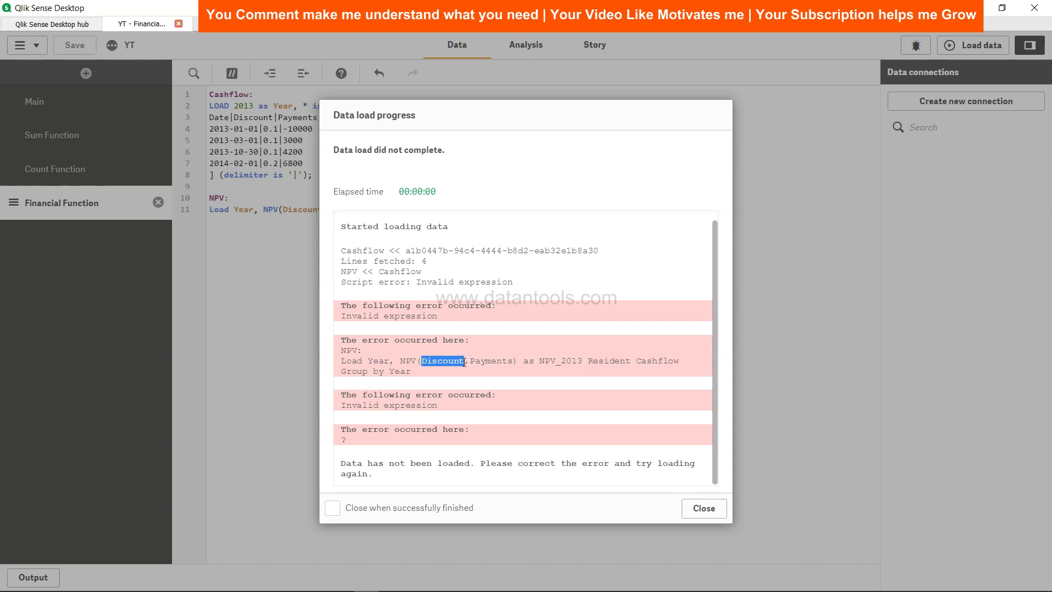
Dismiss the failed load report and change line 11's grouping to Group by Year,Discount
click(712, 511)
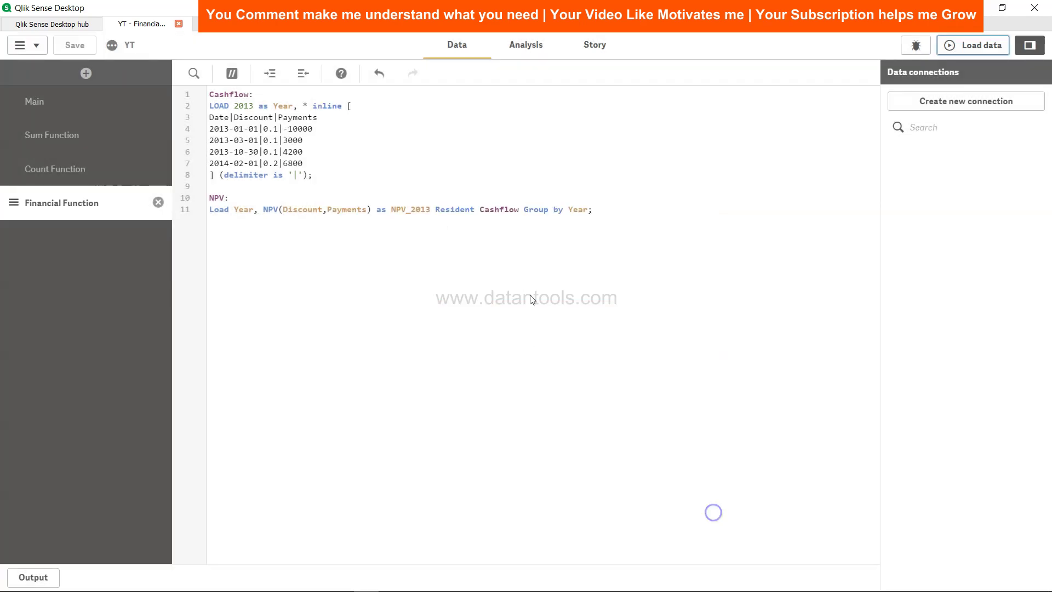
click(588, 208)
key(BackSpace)
key(BackSpace)
key(BackSpace)
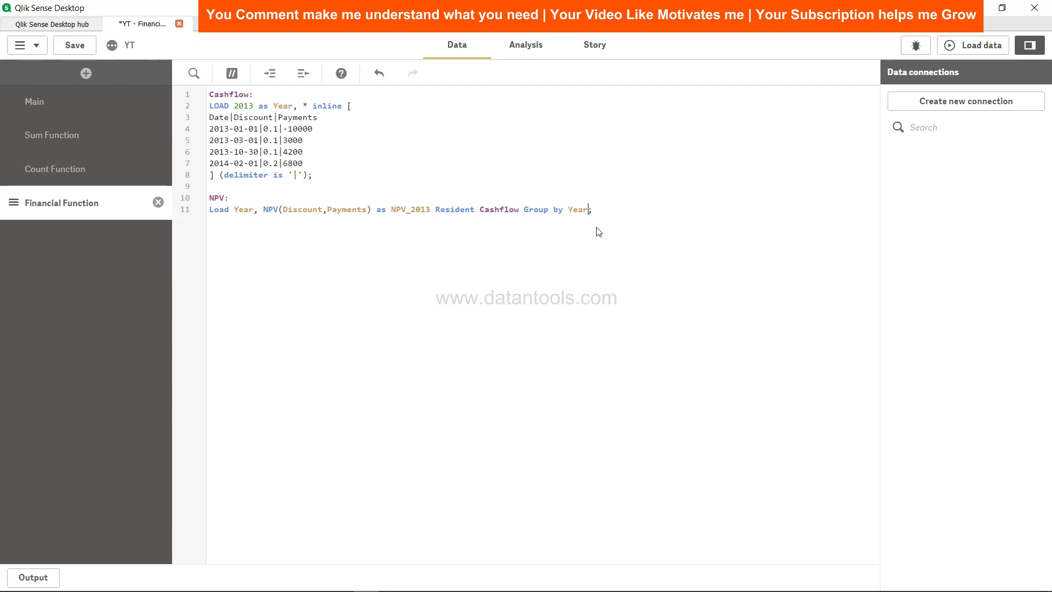
text(,Dis)
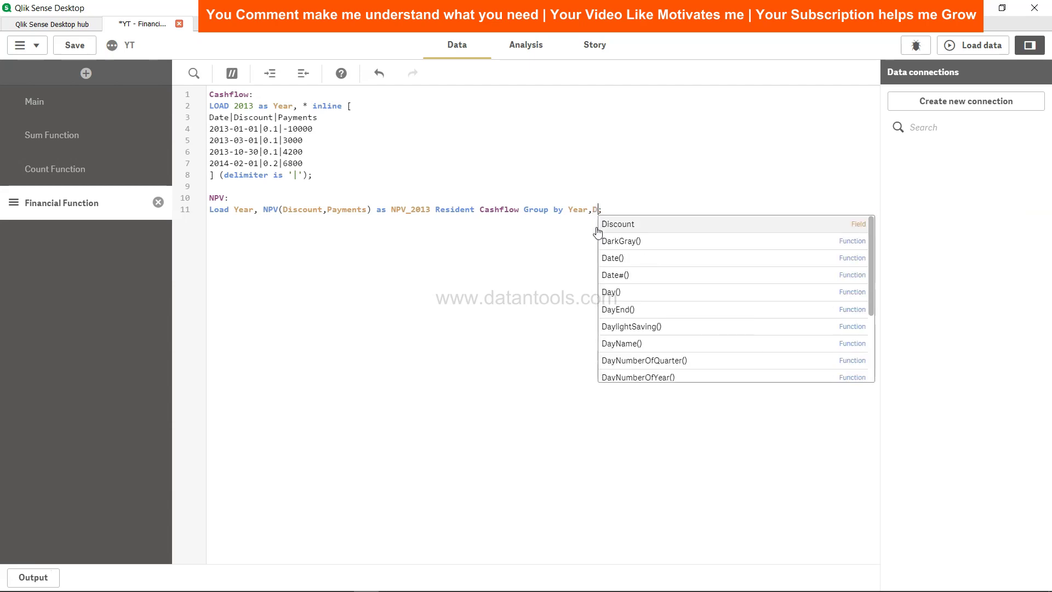
text(count)
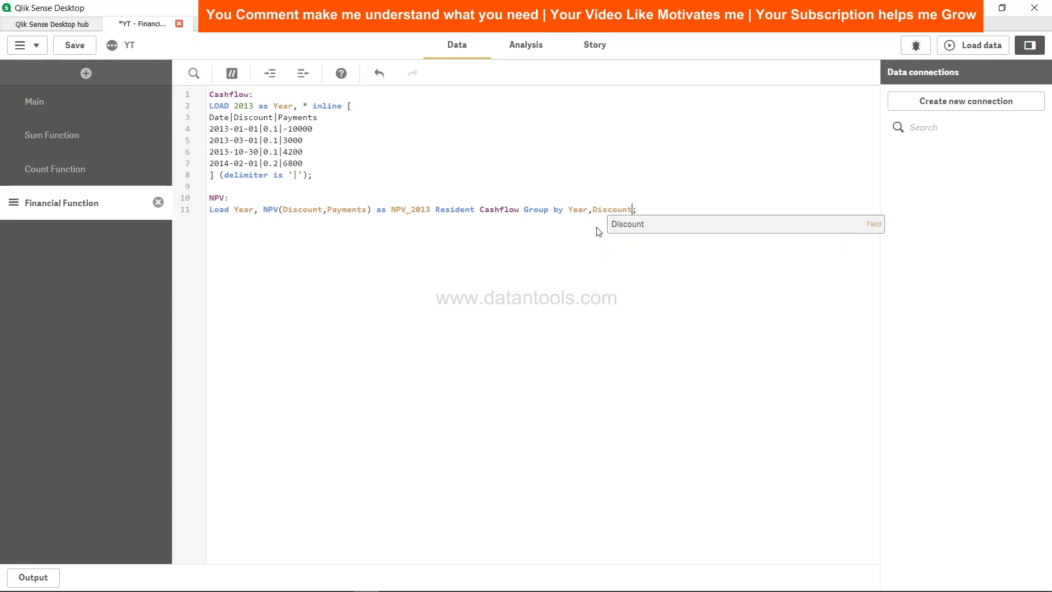
Save, reload the data successfully and return to the sheet
click(76, 45)
click(988, 56)
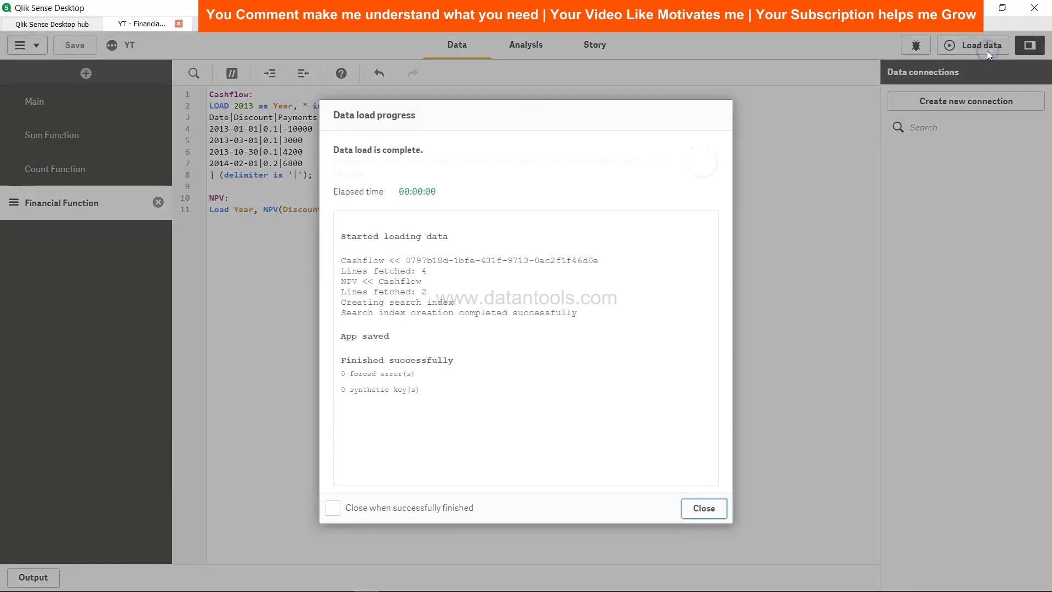
click(708, 508)
click(520, 47)
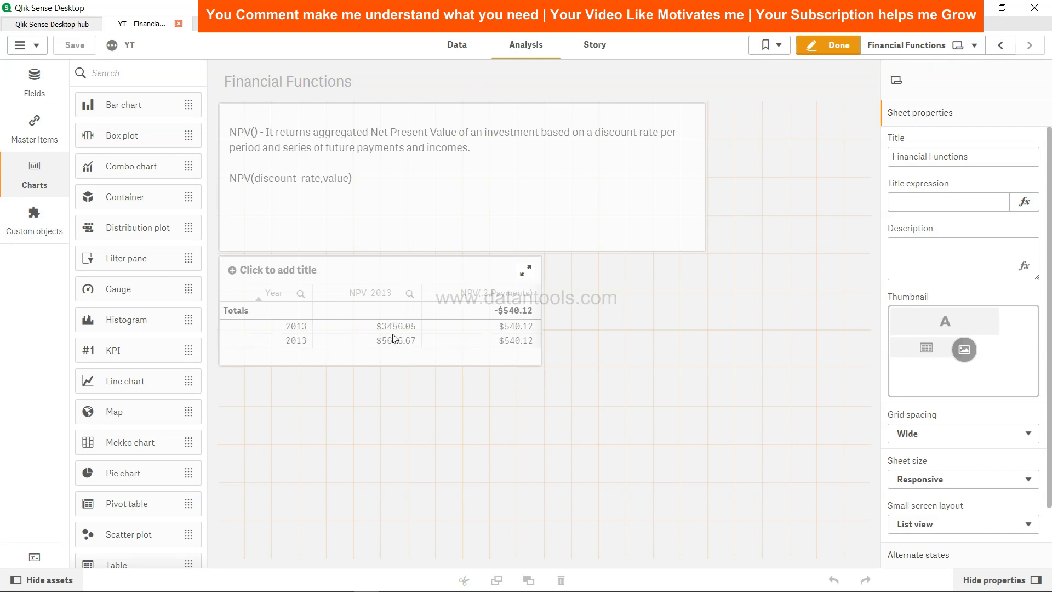
Add Discount as a dimension column to the table and move it directly after Year
click(399, 270)
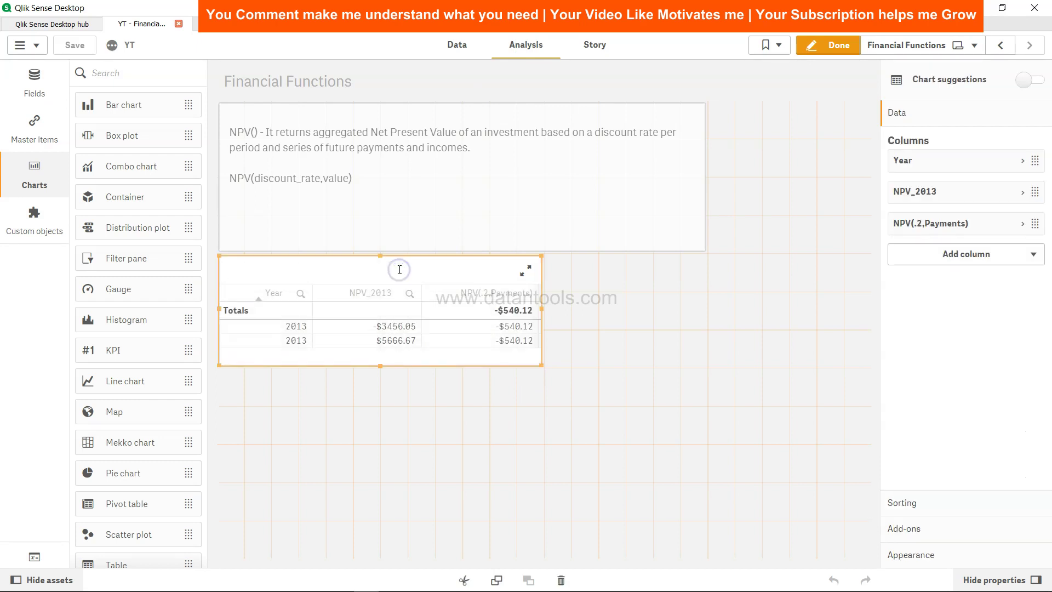
click(445, 351)
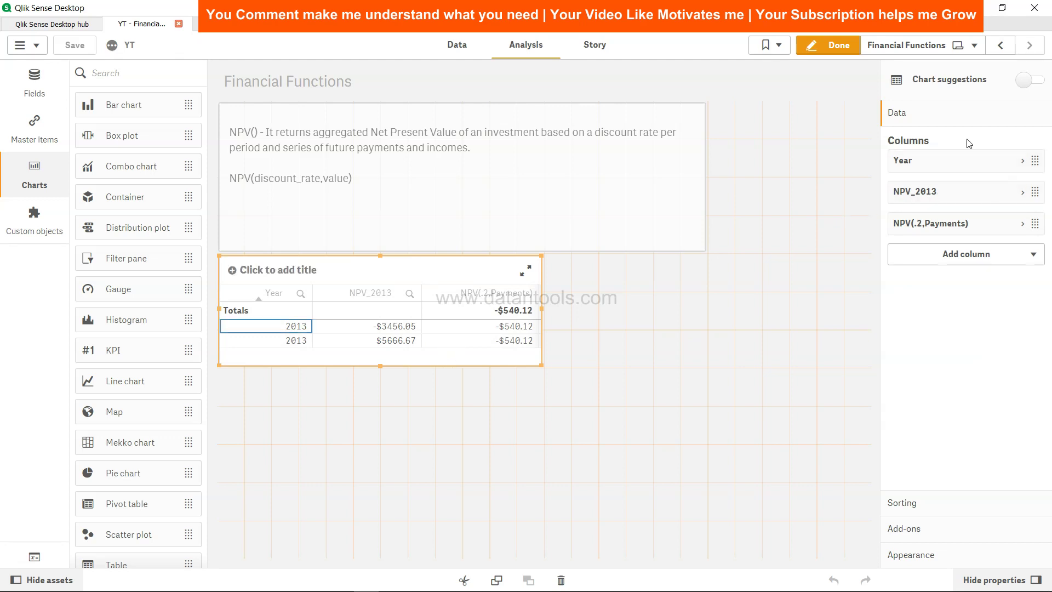
click(1002, 253)
click(997, 287)
click(945, 366)
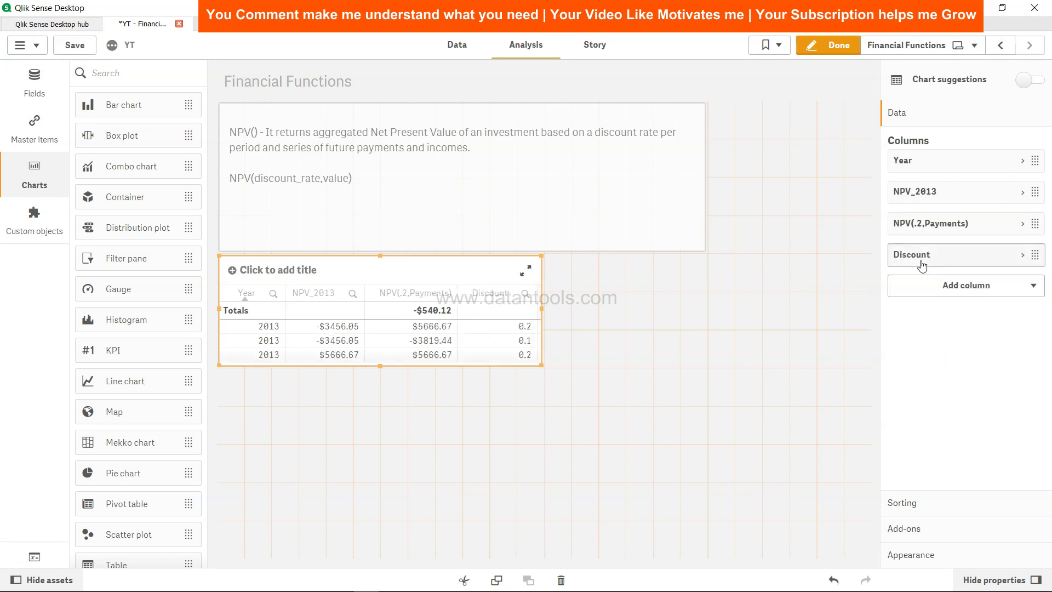
drag(921, 264, 916, 191)
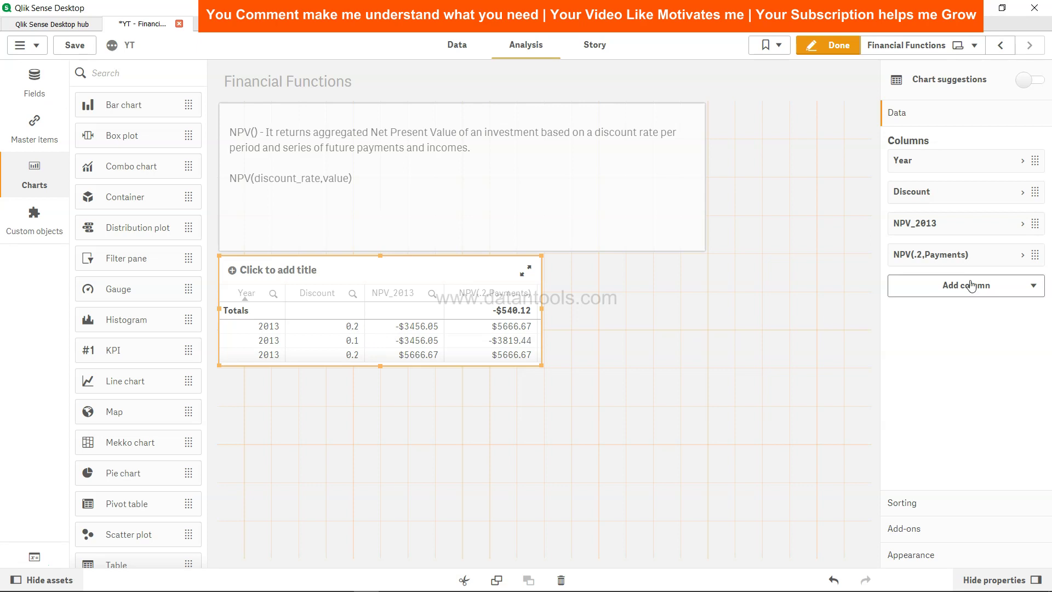
Delete the NPV(.2,Payments) column, then delete the whole table from the sheet
click(1017, 253)
scroll(991, 356, down, 5)
click(1002, 433)
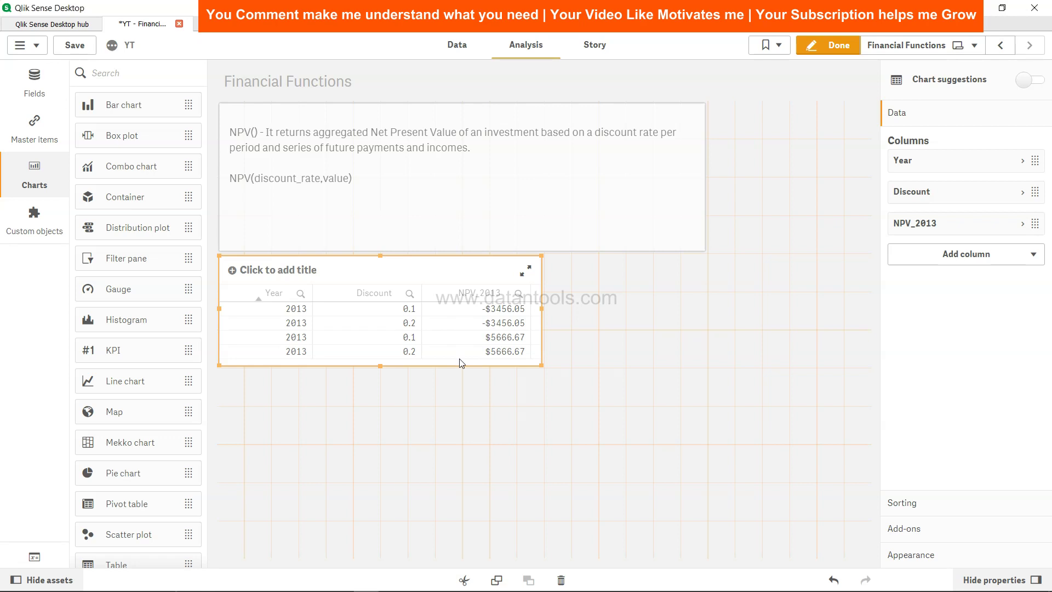
key(Delete)
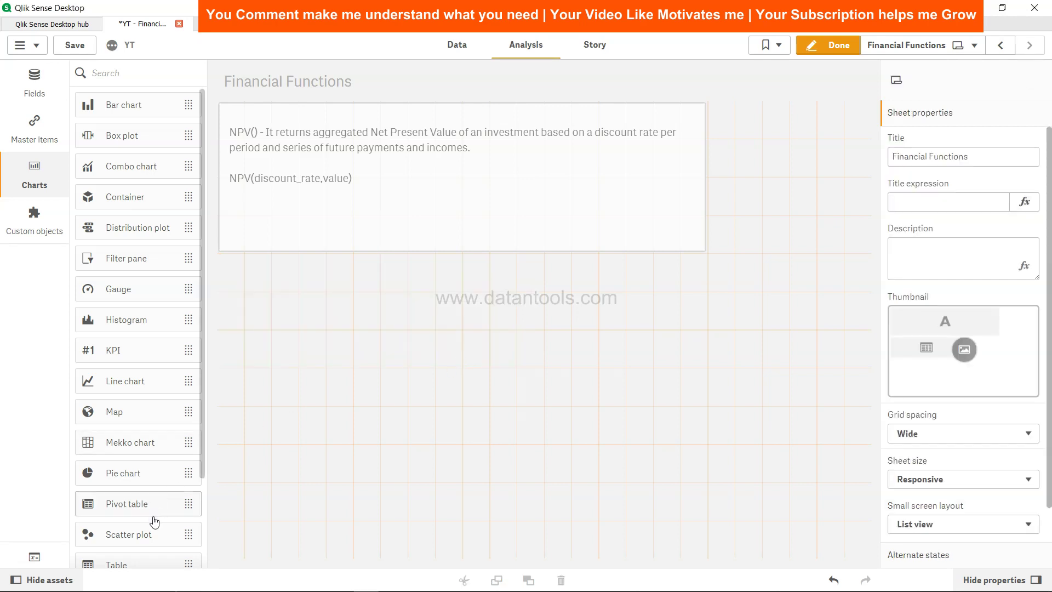
Place a new table on the sheet with Year, Discount and NPV_2013 as dimension columns
scroll(151, 553, down, 2)
drag(138, 459, 321, 301)
click(400, 316)
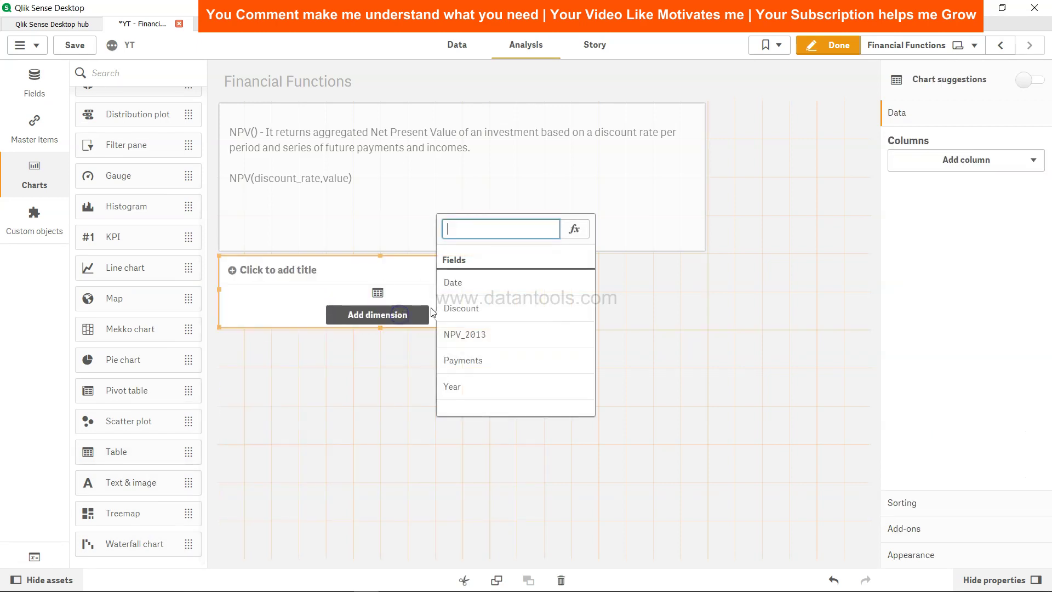
click(484, 391)
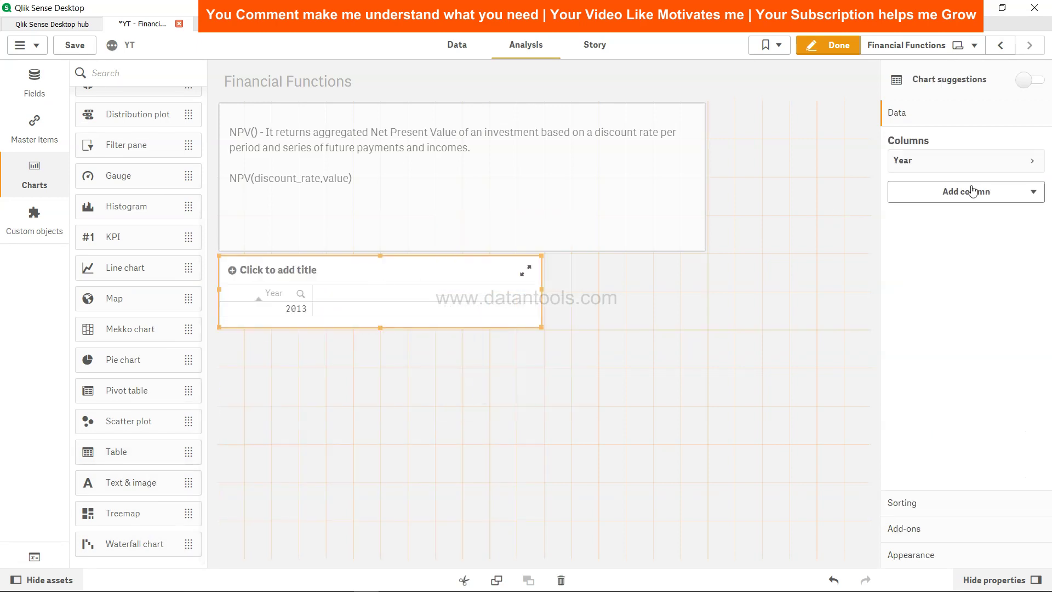
click(980, 192)
click(968, 223)
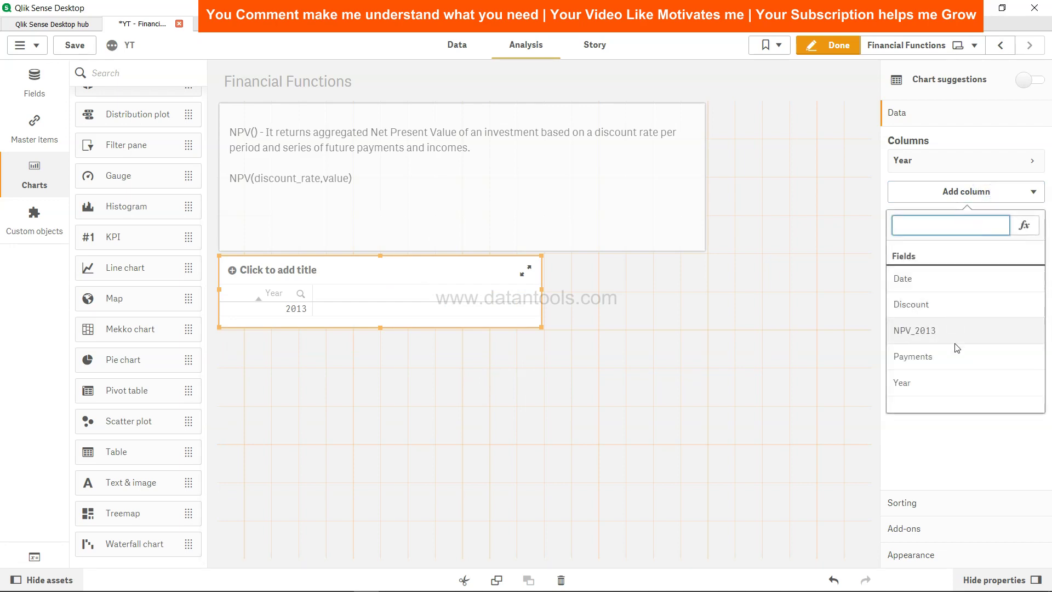
click(954, 305)
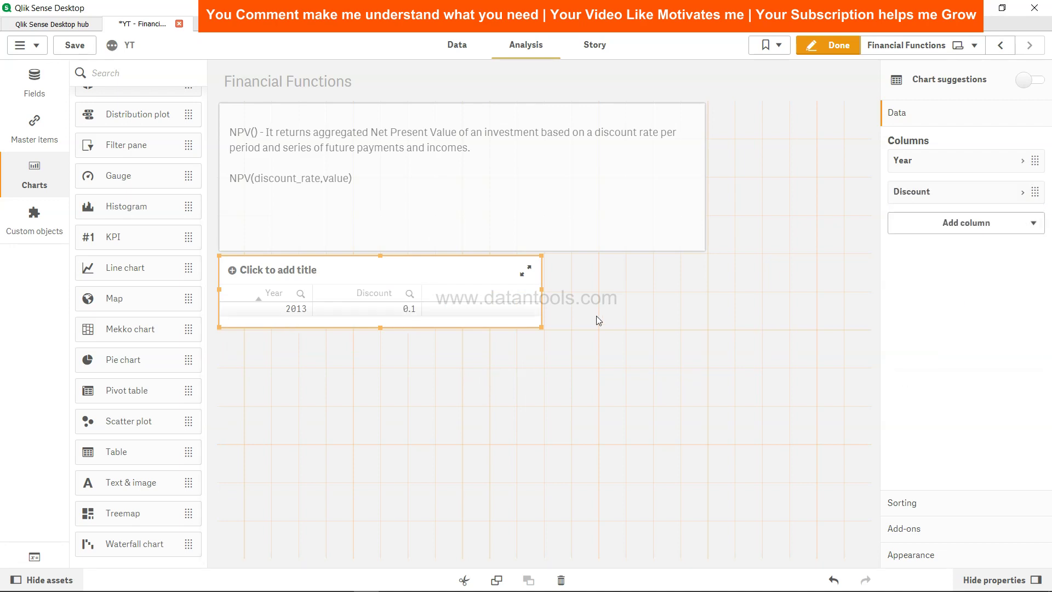
click(381, 363)
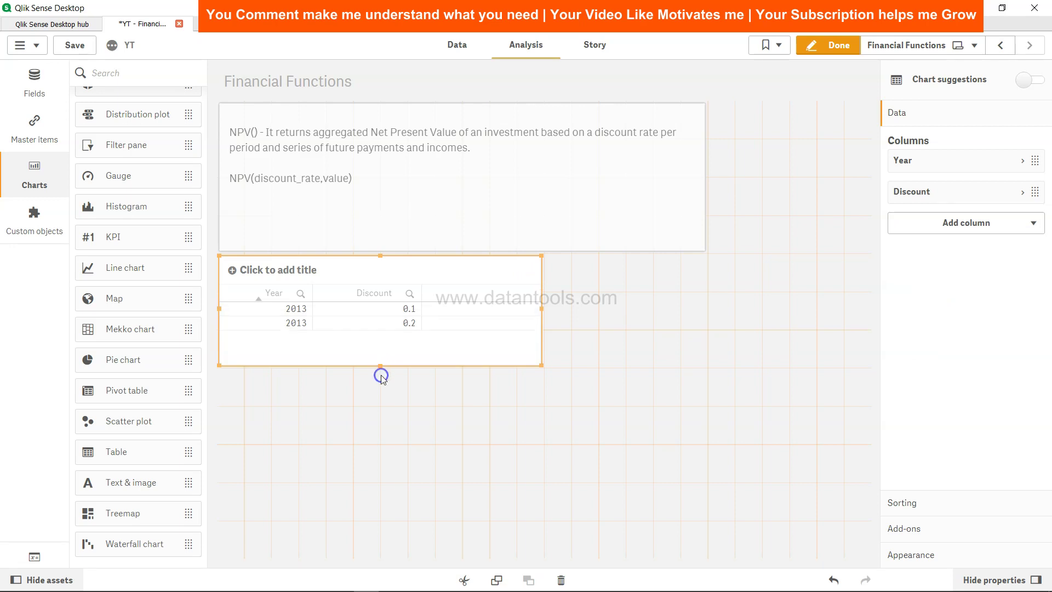
click(1015, 224)
click(1001, 254)
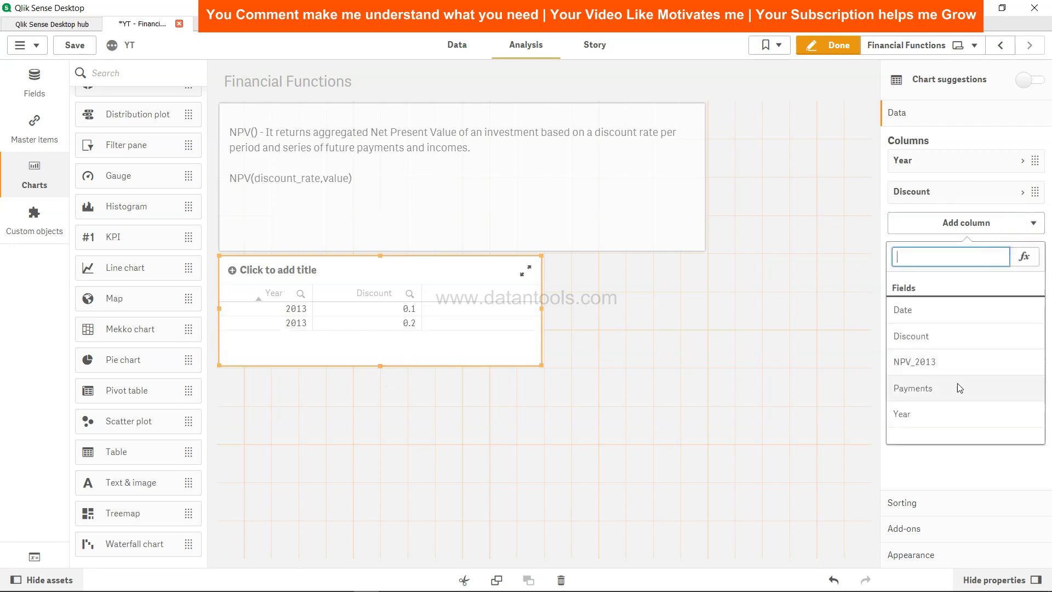
click(958, 360)
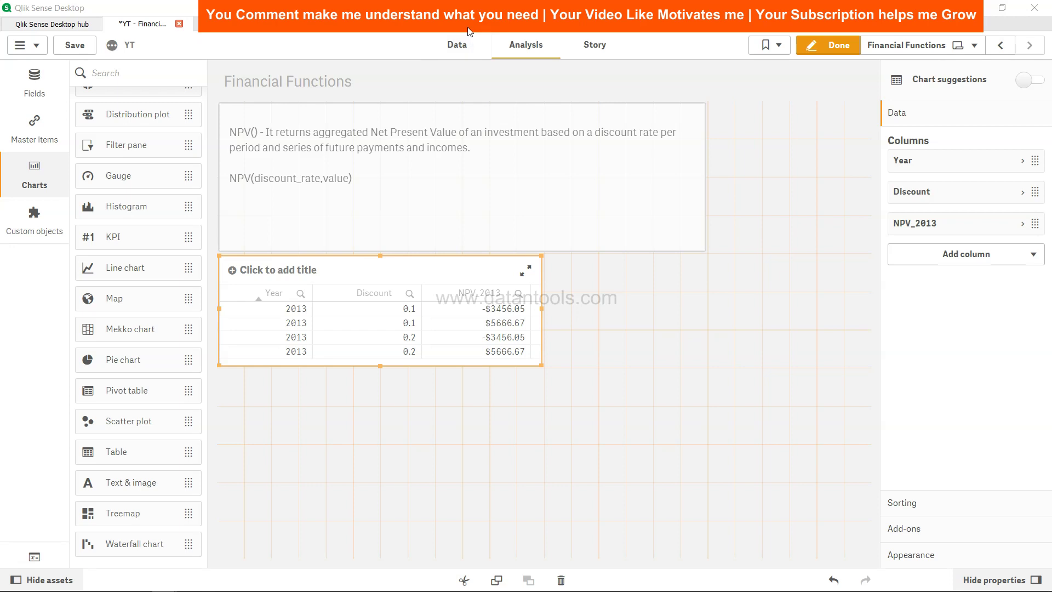
Add Discount after Year in the line 11 load list and save the script
click(459, 44)
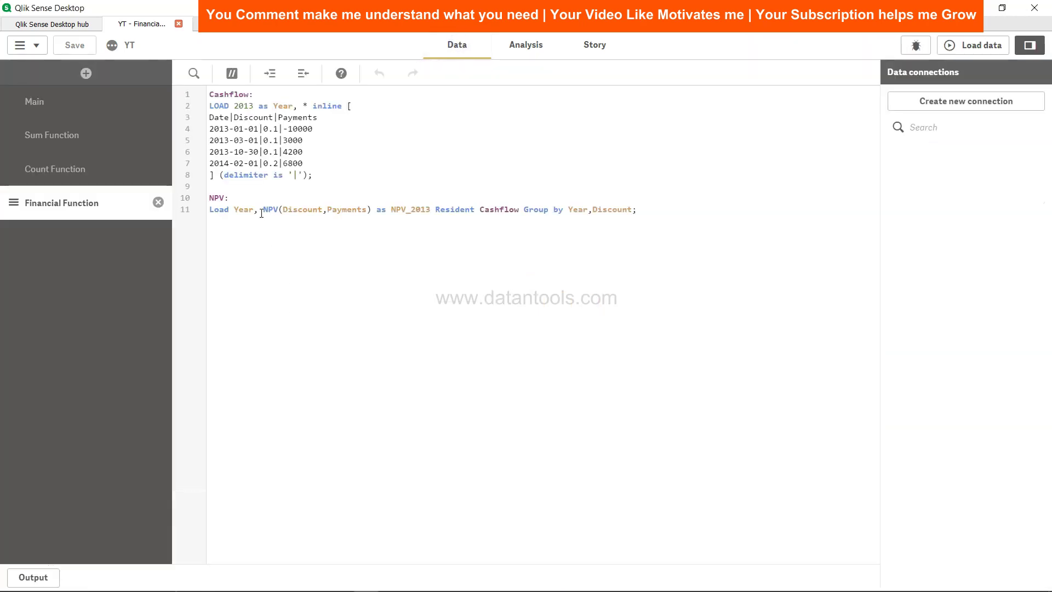
click(260, 212)
text(Discount,)
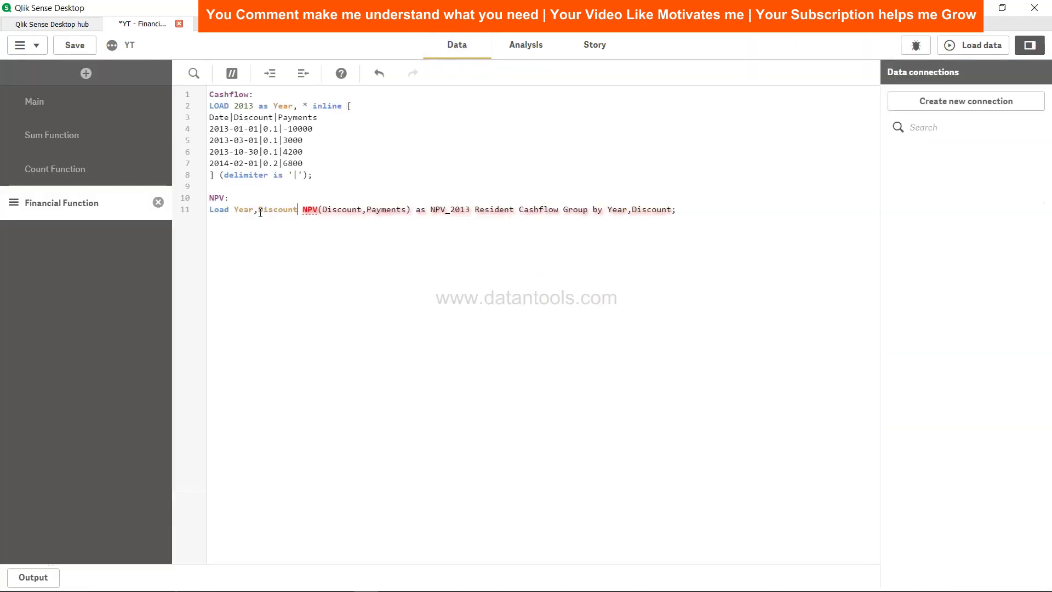
click(75, 46)
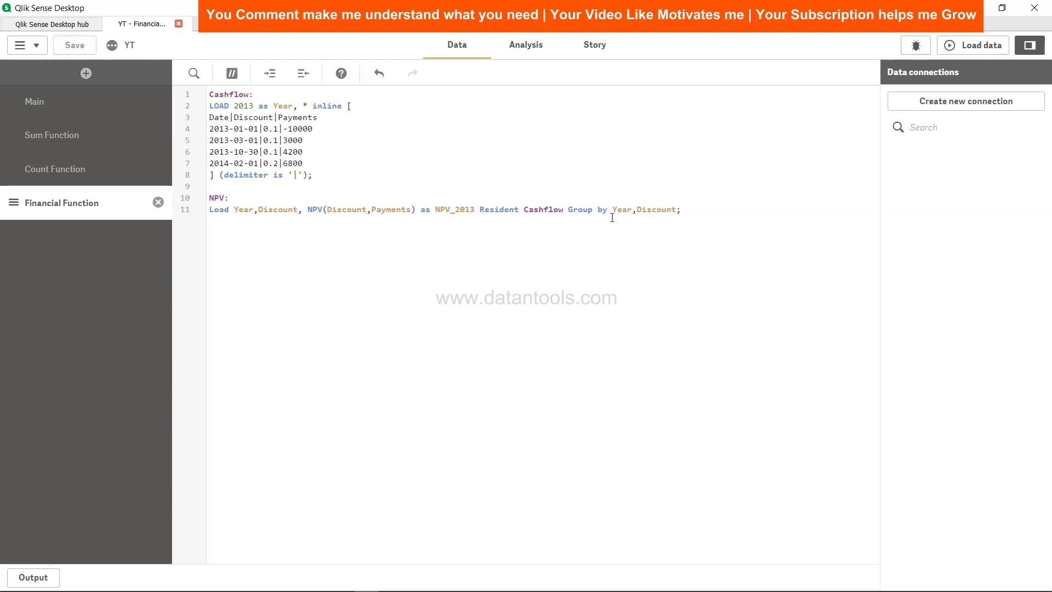
Reload the data, dismiss the load report, and return to the sheet
click(973, 47)
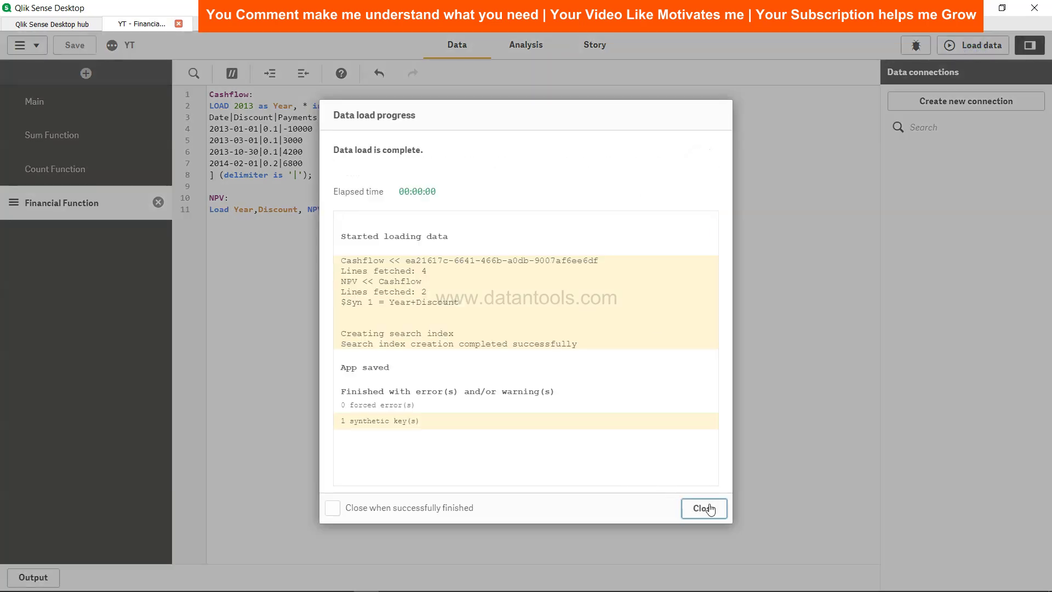
click(704, 508)
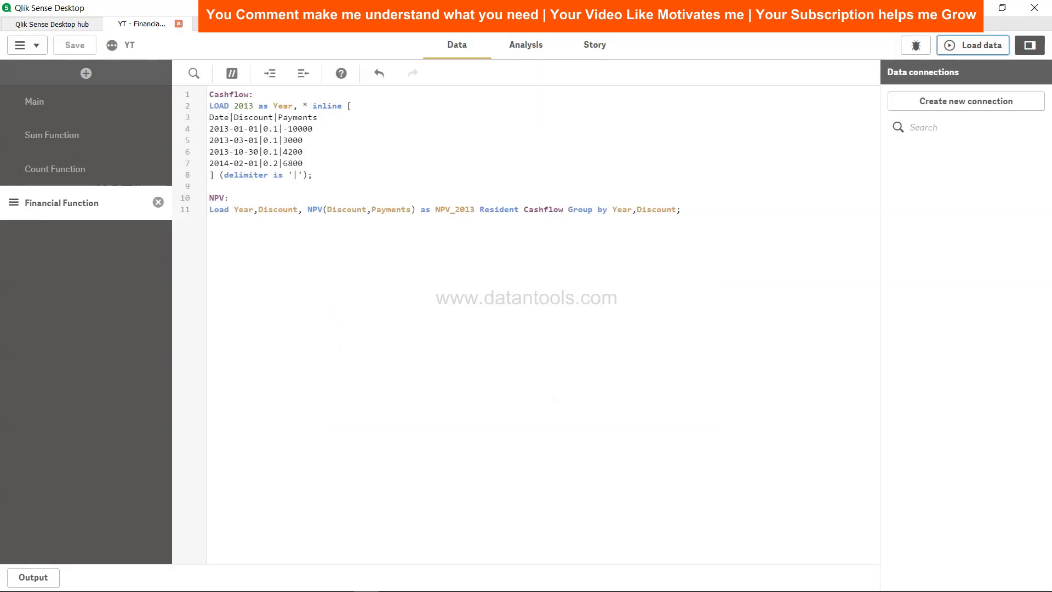
click(530, 43)
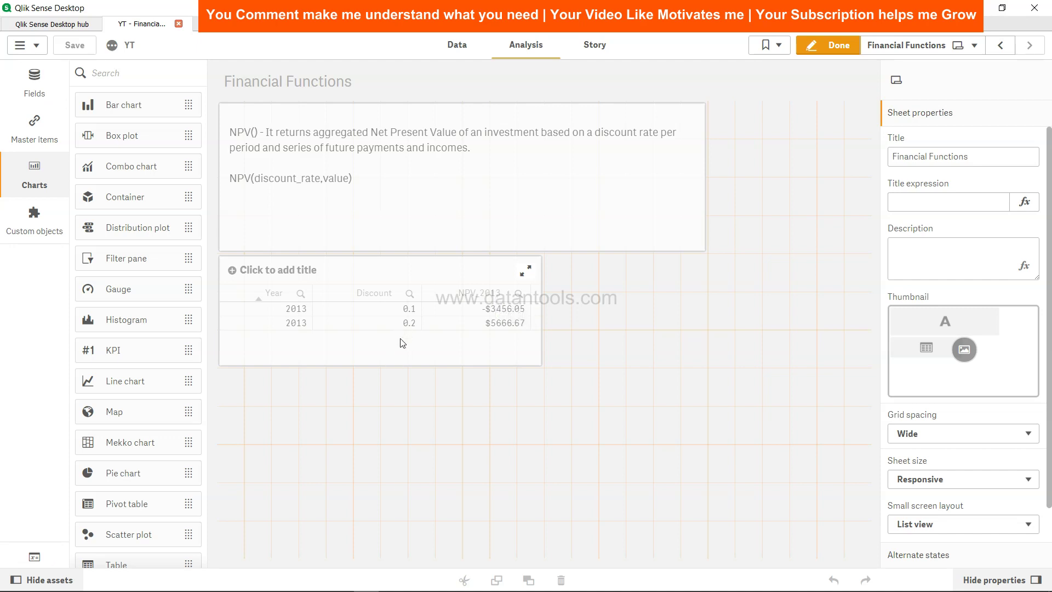
Reopen the load script and highlight Discount in the load list and the NPV call
click(457, 45)
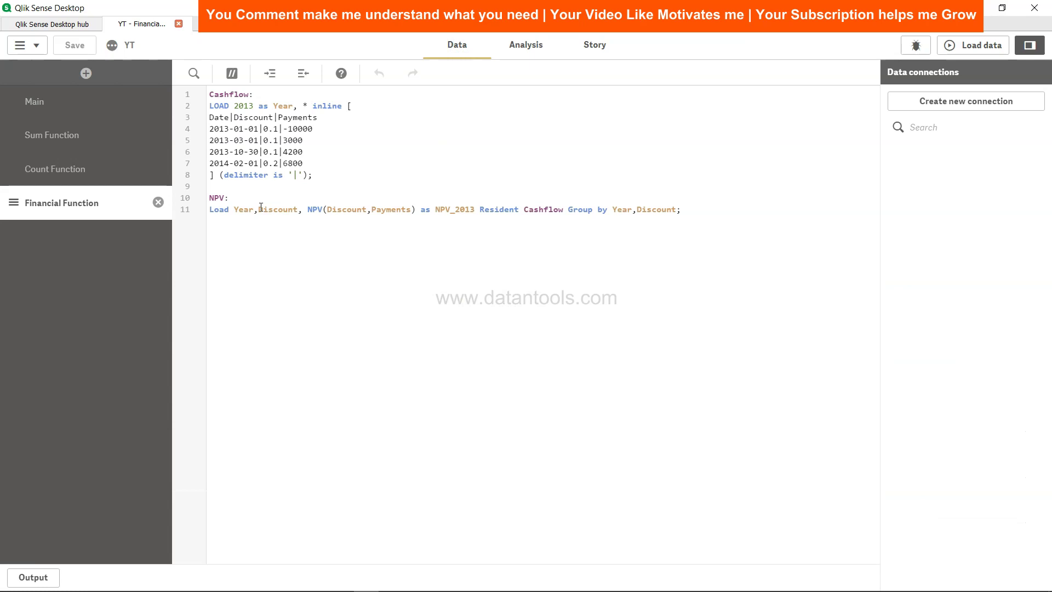
drag(258, 210, 300, 210)
click(330, 210)
click(358, 210)
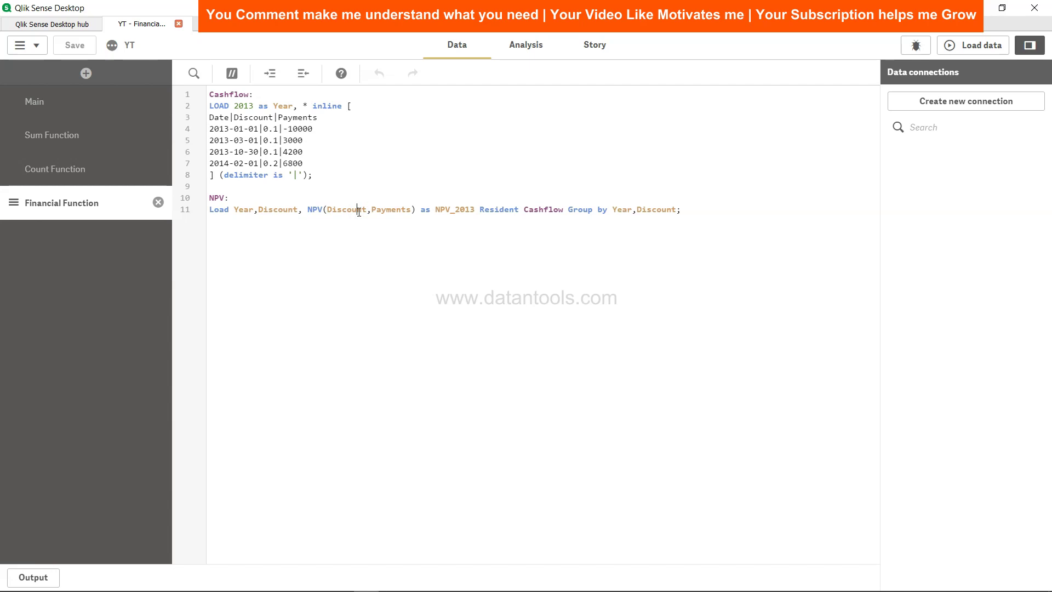